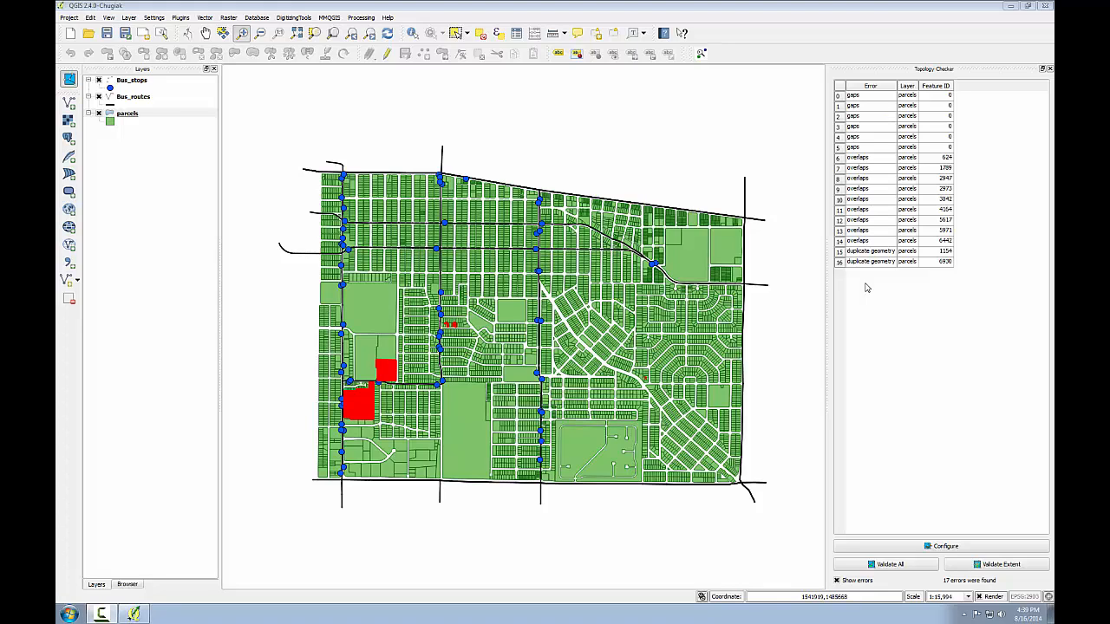
- Make the parcels layer editable and go to the duplicate geometry error for feature 1154 with error highlighting turned off
right_click(121, 115)
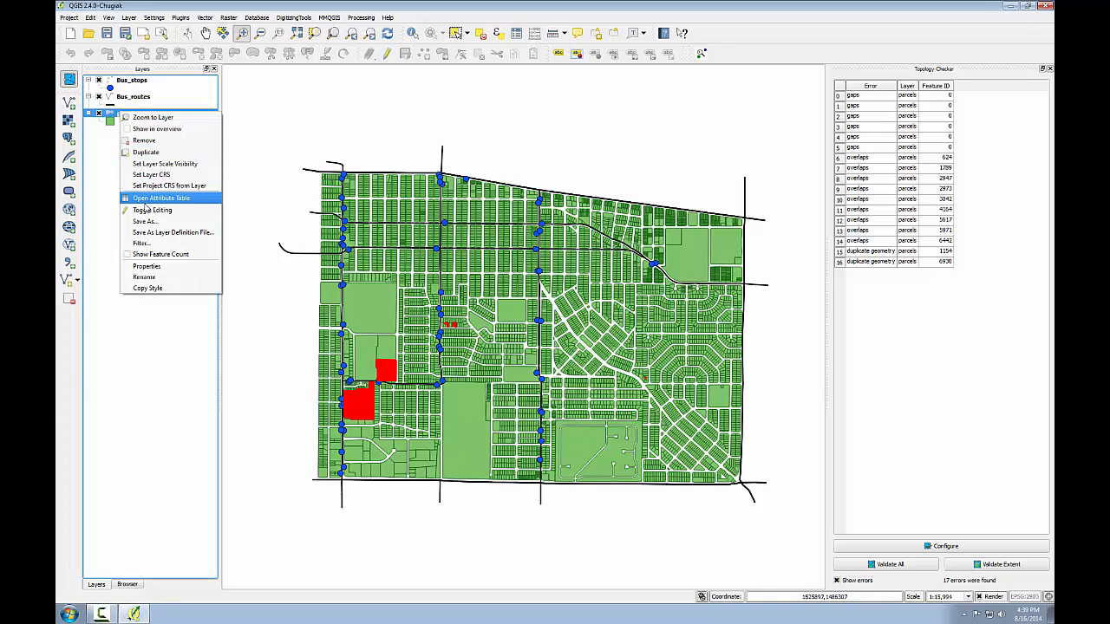
click(148, 211)
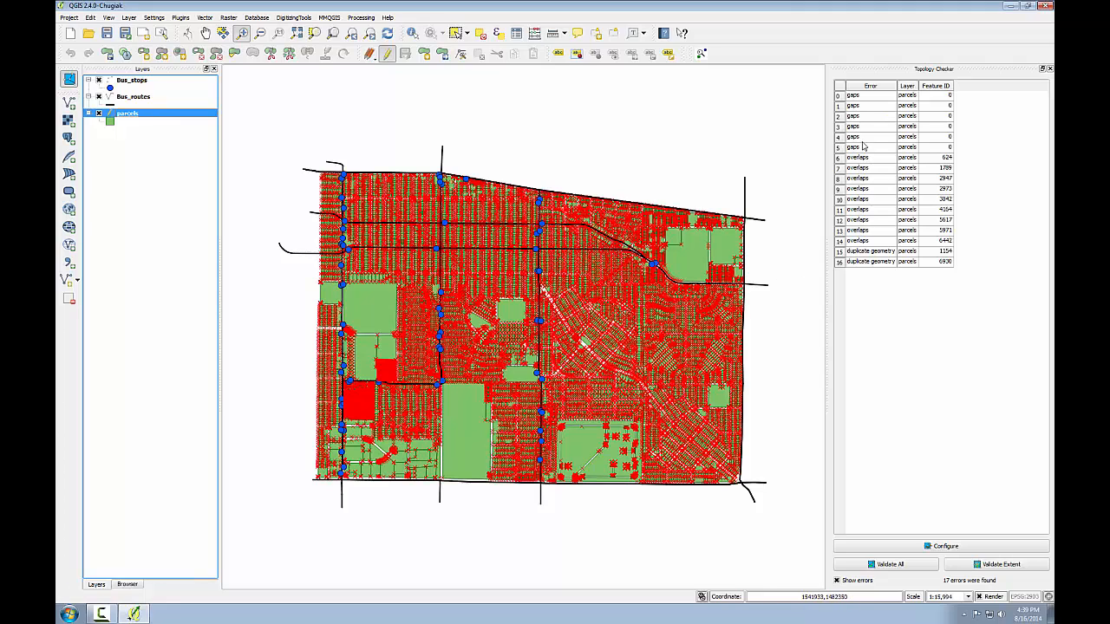
click(865, 253)
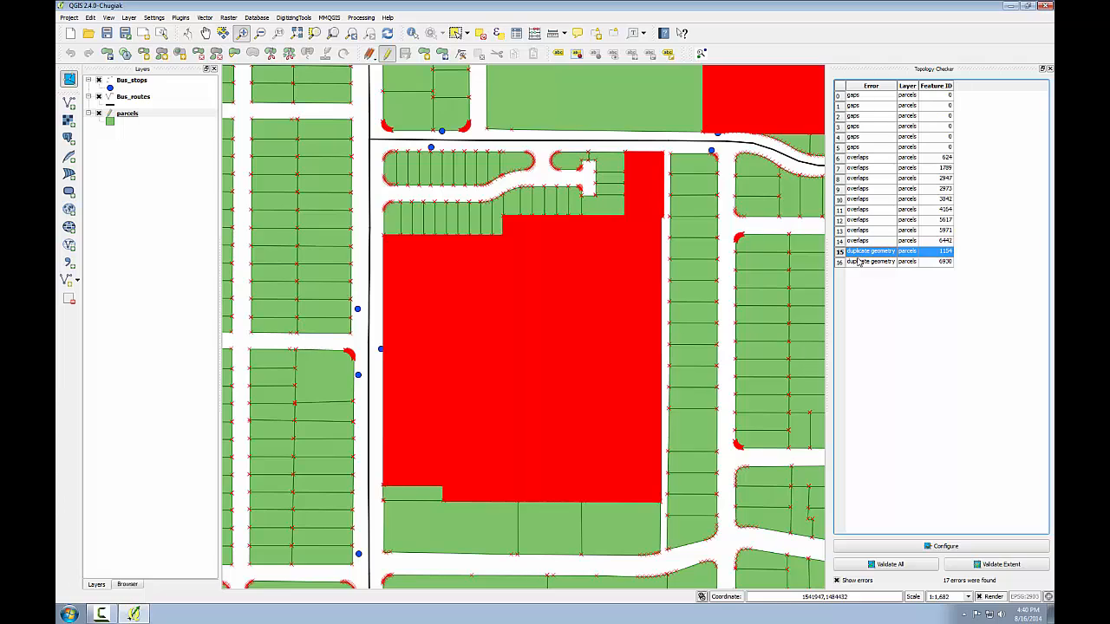
click(837, 581)
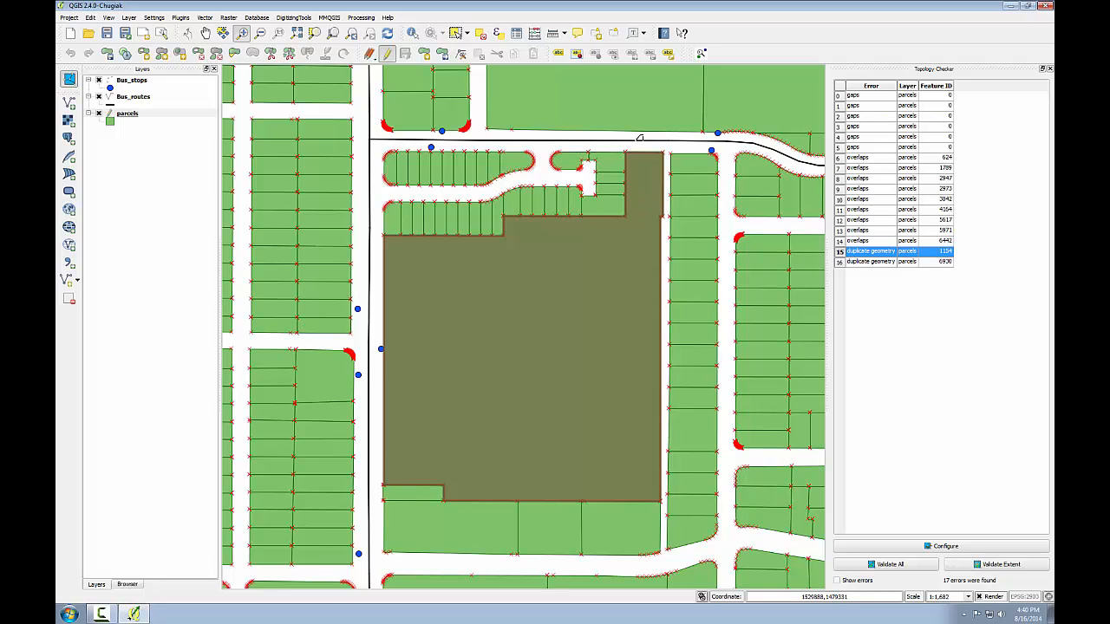
- Select the stacked duplicate parcels on the map and show only the selected features in the parcels attribute table
click(455, 33)
drag(506, 297, 555, 363)
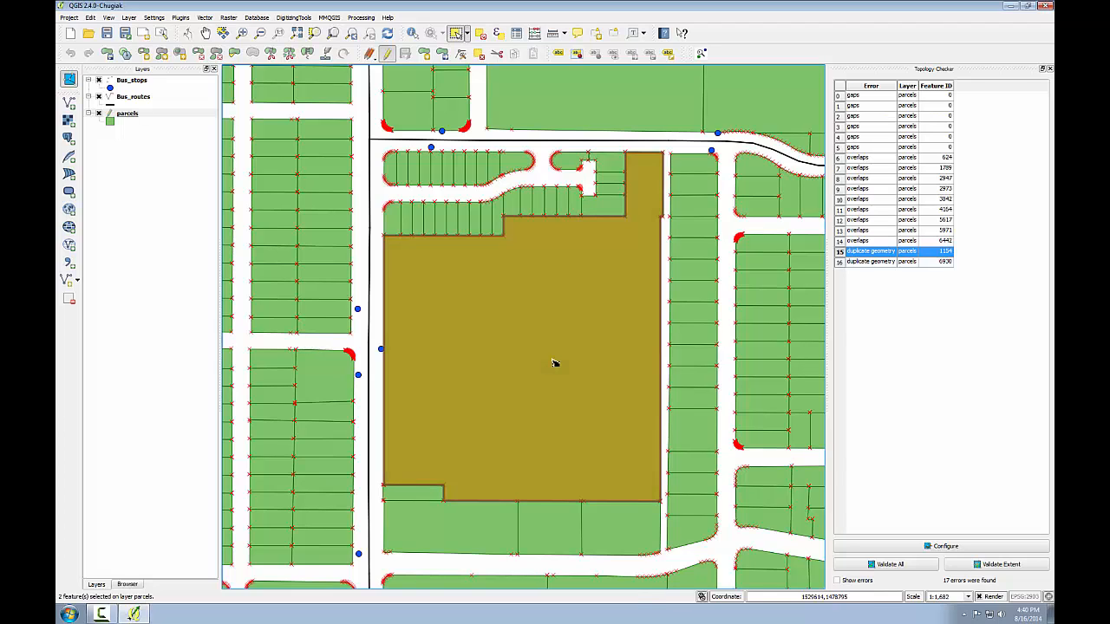
right_click(122, 115)
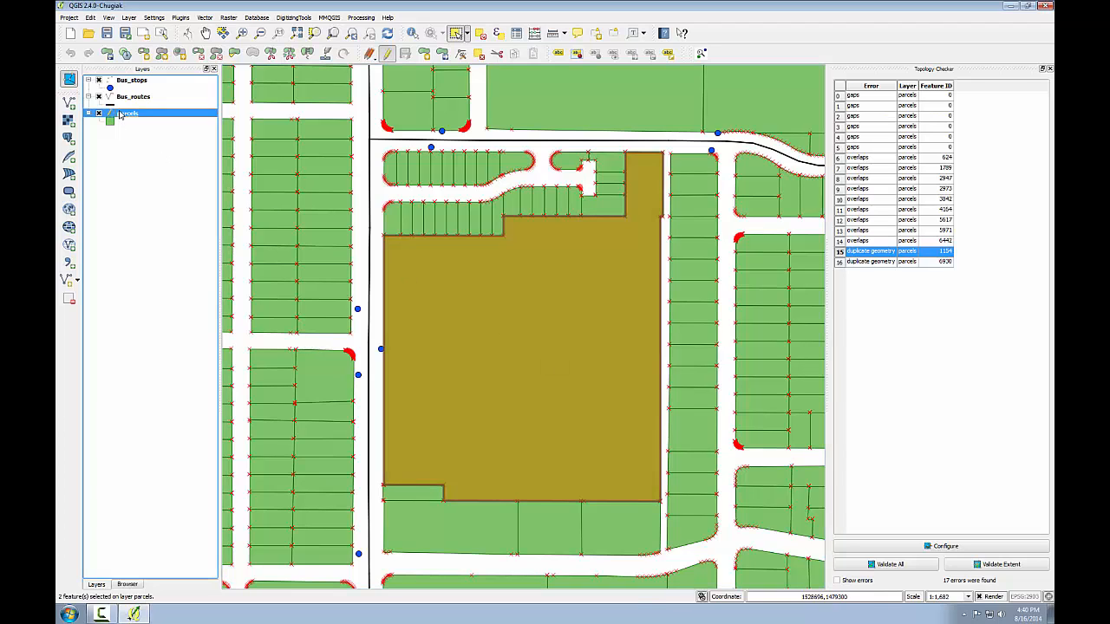
click(156, 198)
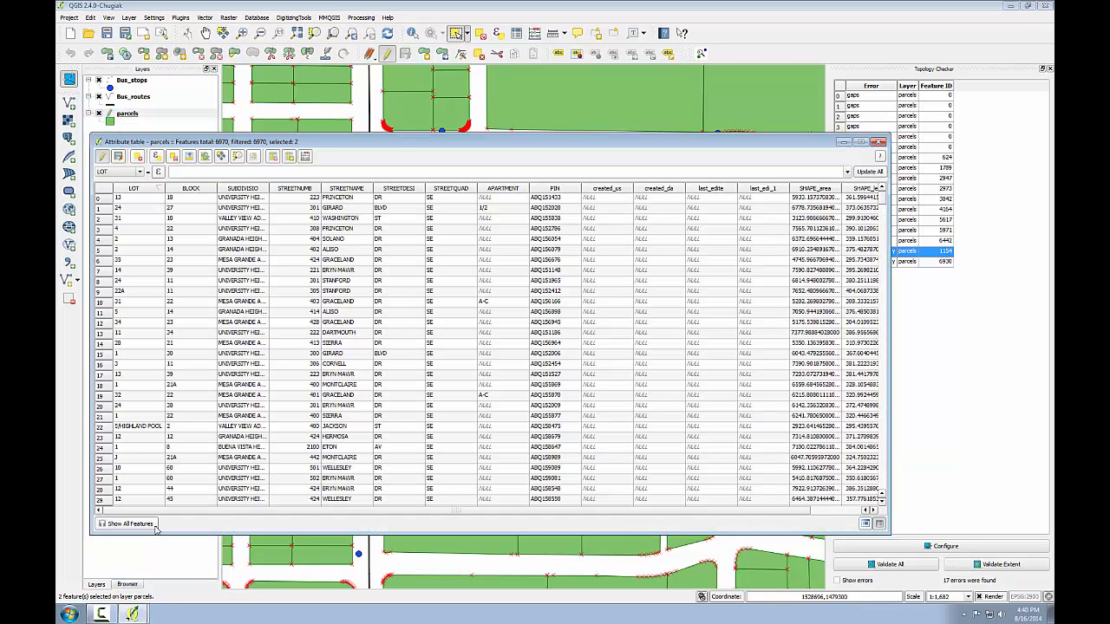
click(155, 526)
click(156, 547)
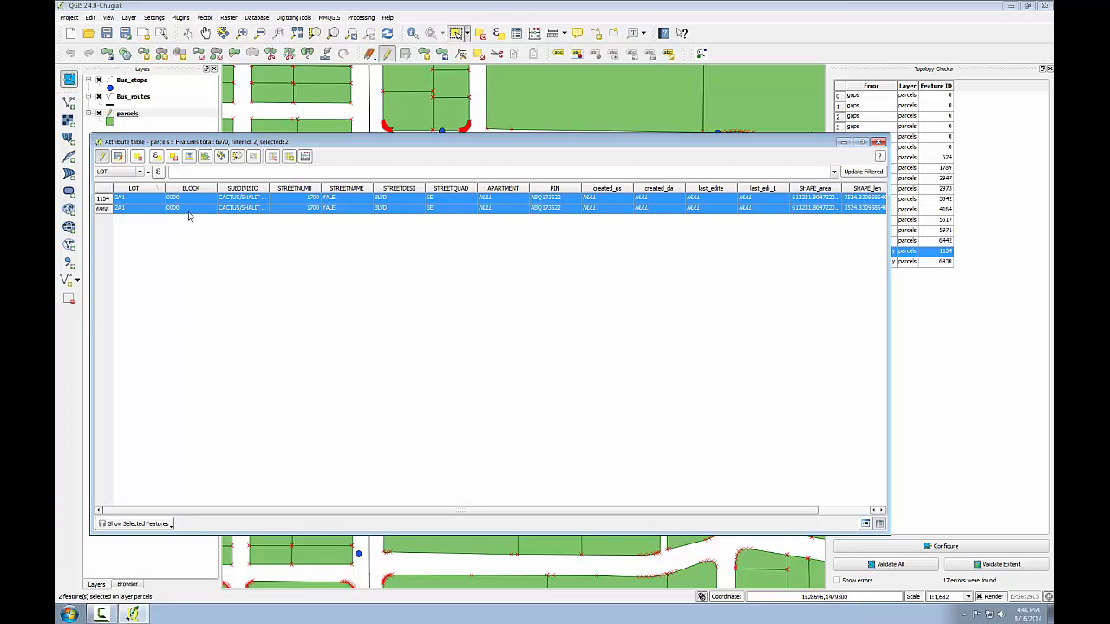
- Select only the record with row number 6968 and delete that duplicate parcel
click(102, 210)
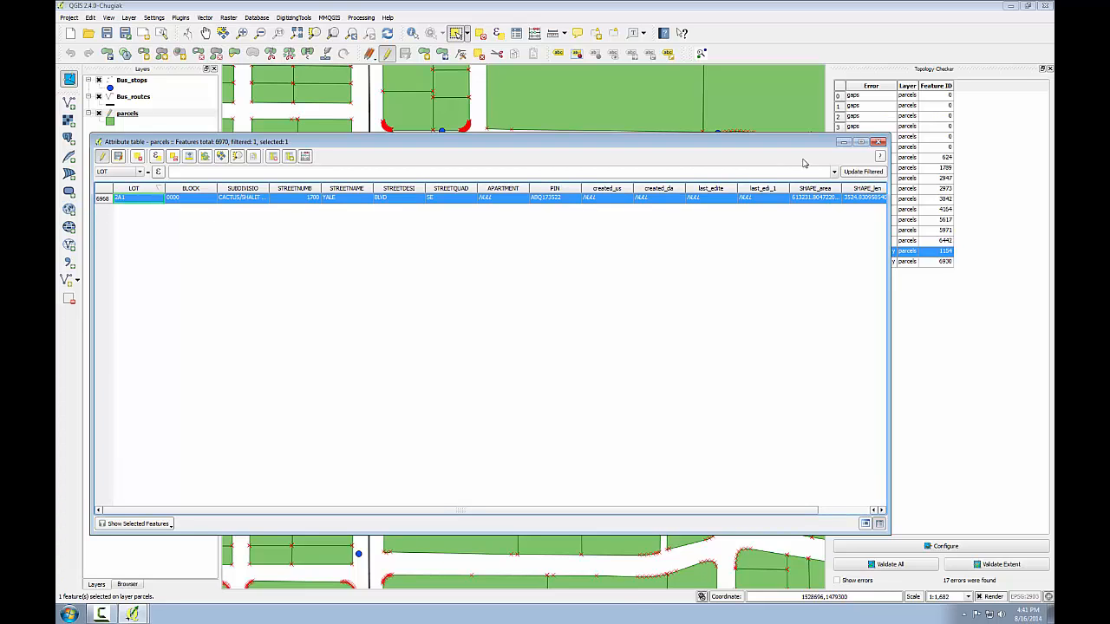
click(876, 143)
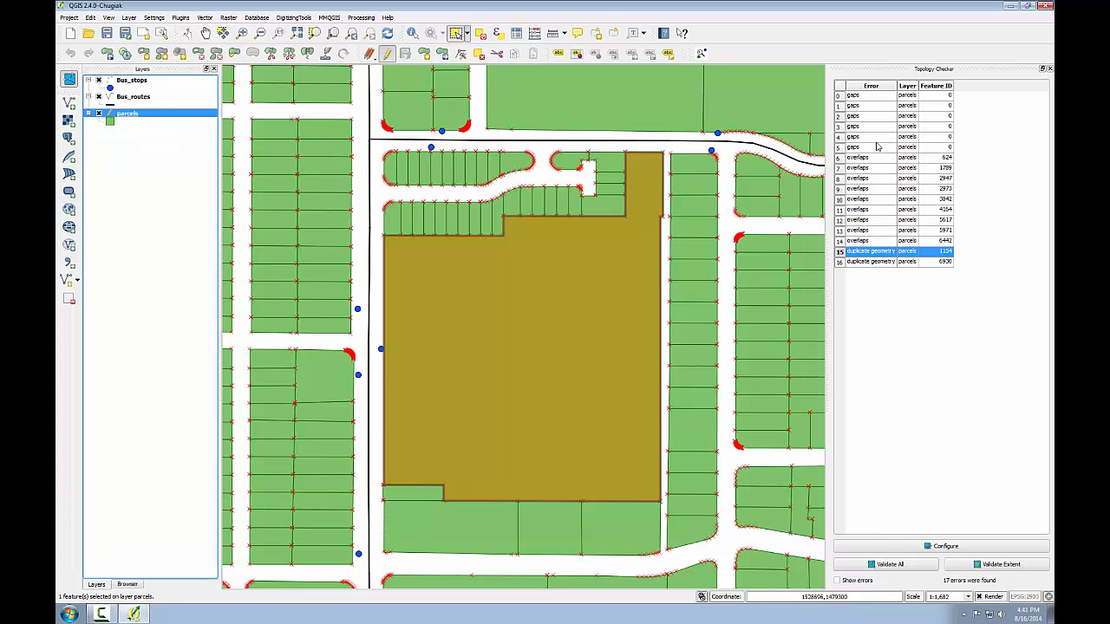
click(479, 55)
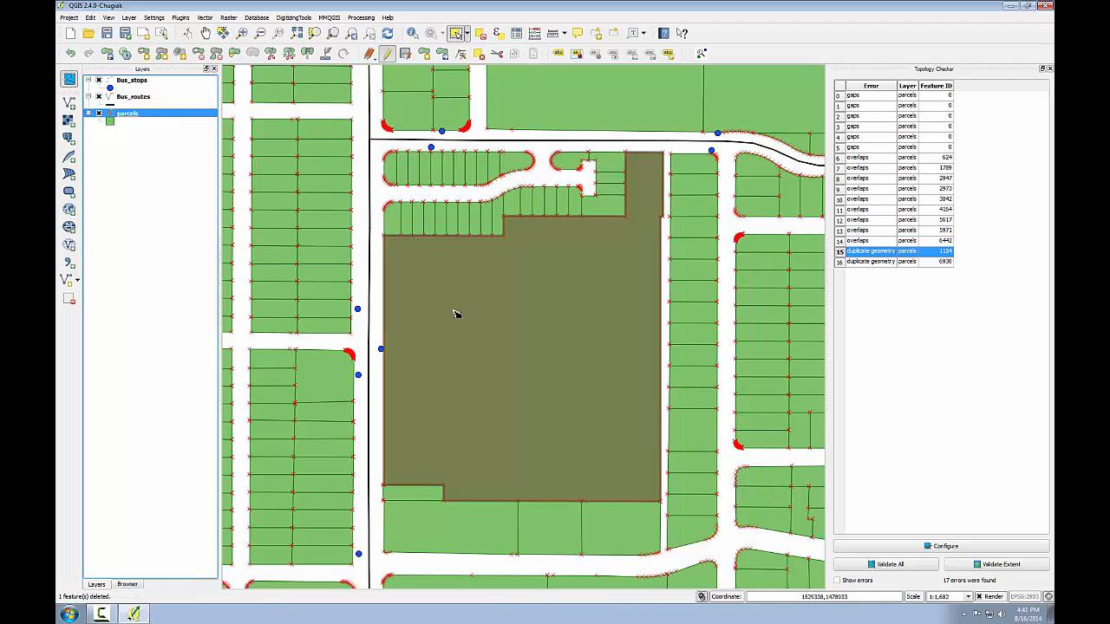
- Select the large parcel where the duplicate was deleted and check the selection count in the parcels attribute table
drag(456, 315, 519, 378)
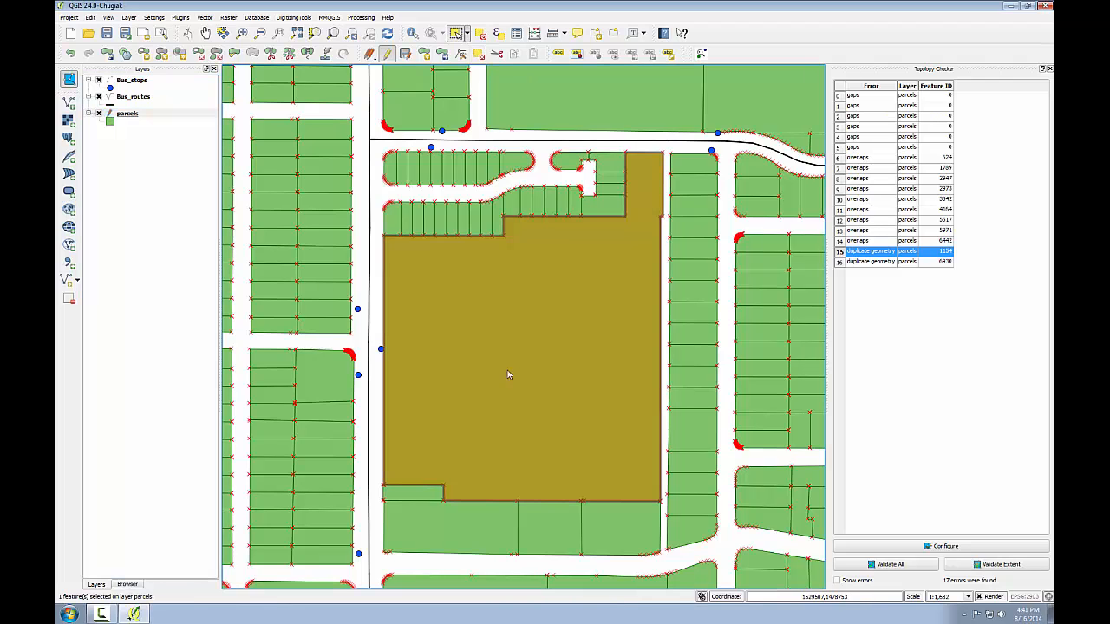
right_click(114, 114)
click(154, 200)
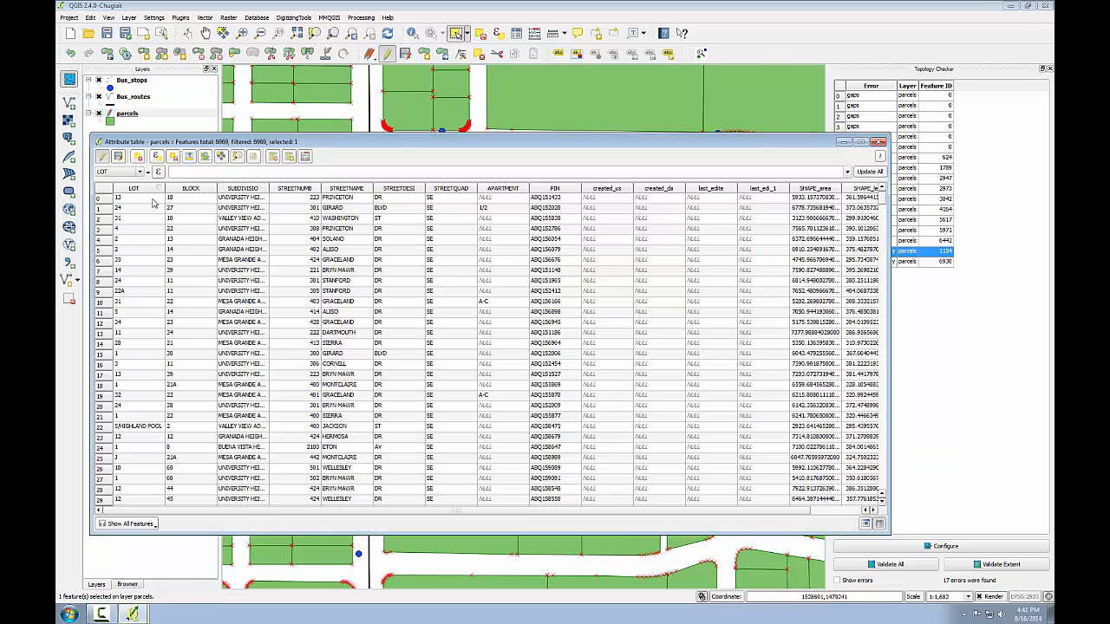
click(148, 526)
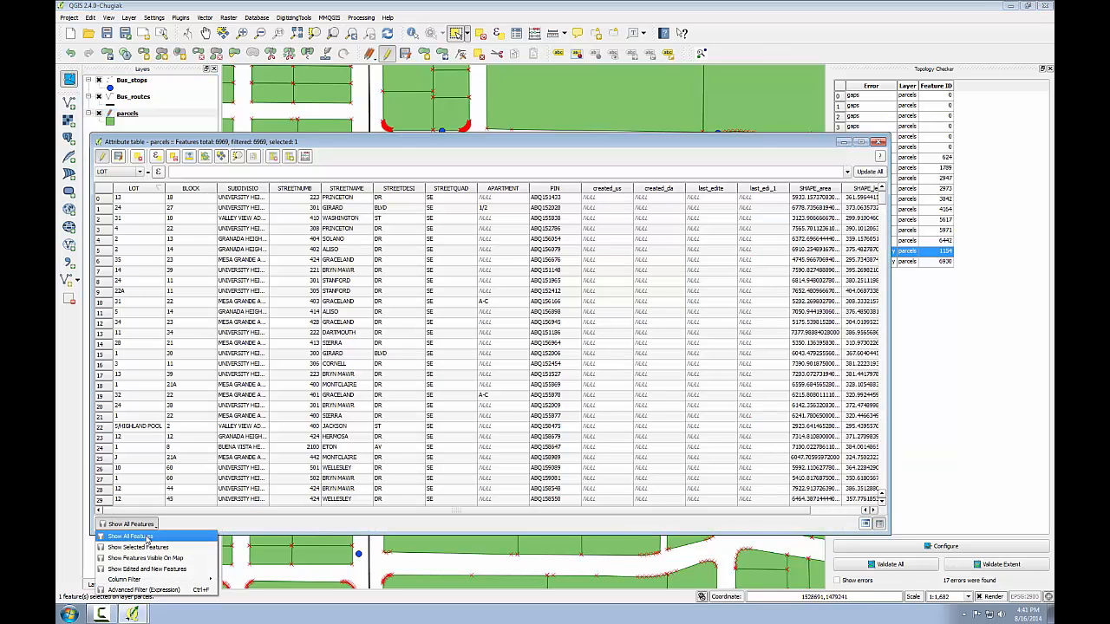
click(148, 537)
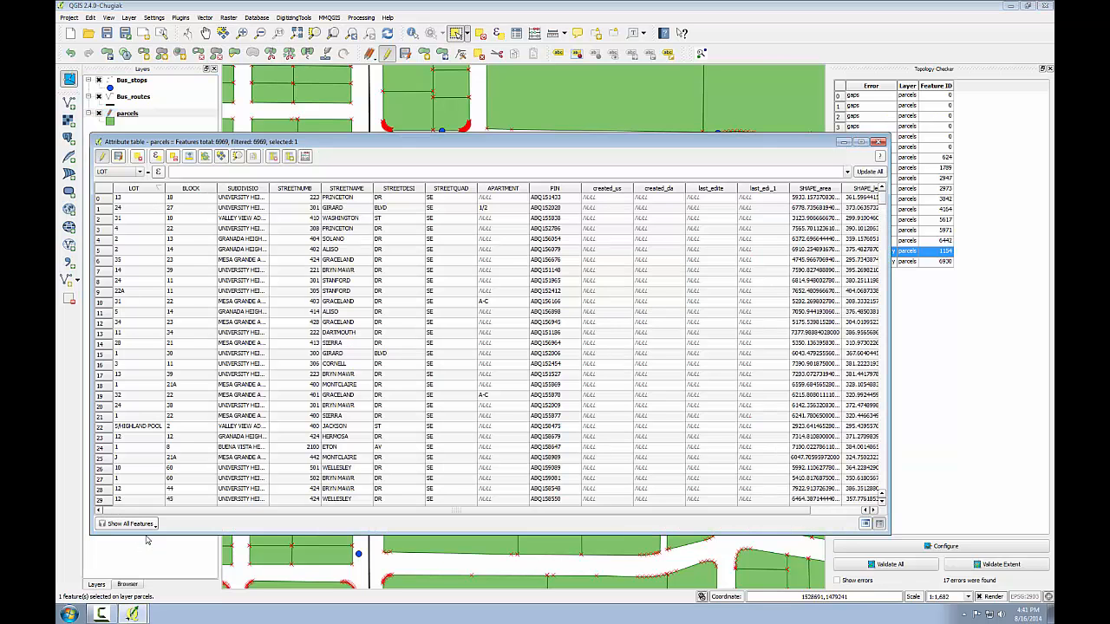
click(879, 141)
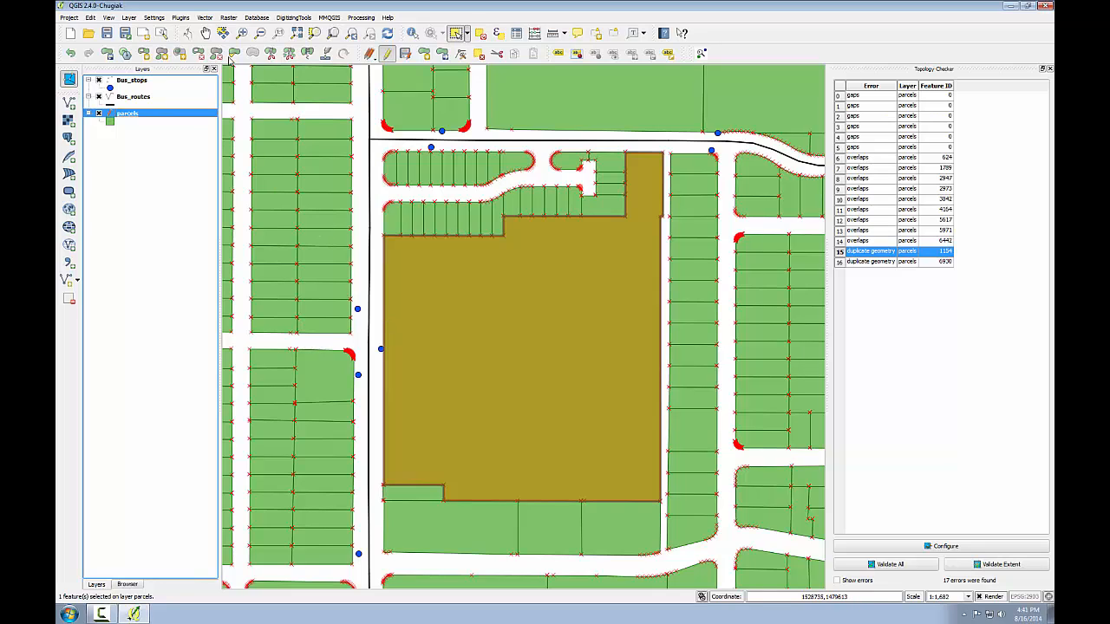
- Disable snapping for Bus_routes and Bus_stops, and set parcels to snap to vertex and segment with a tolerance of 10 map units
click(154, 18)
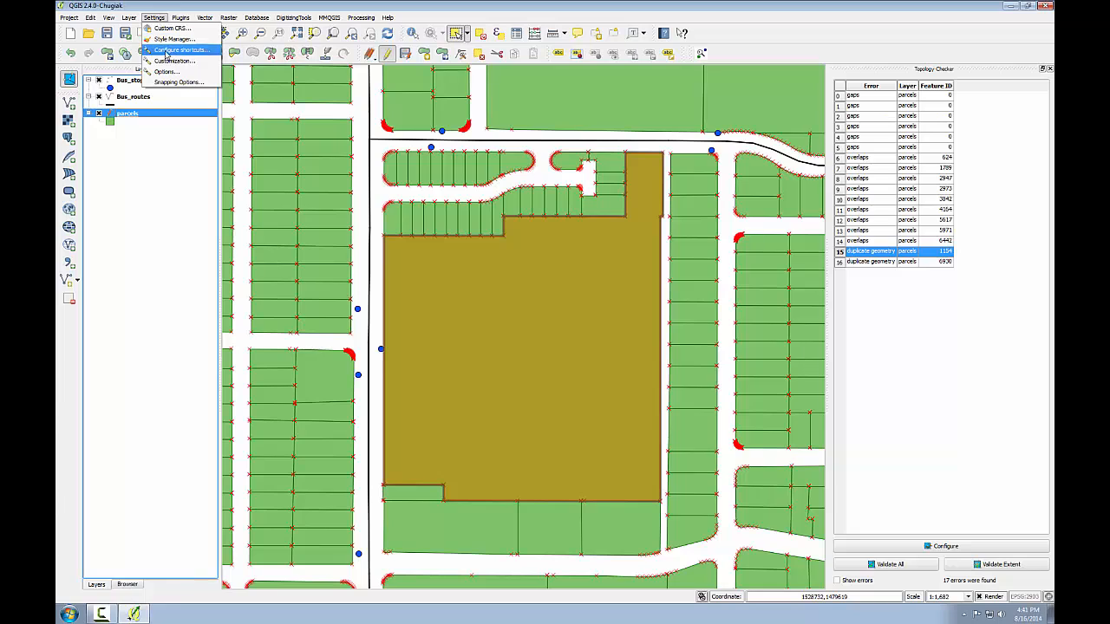
click(175, 85)
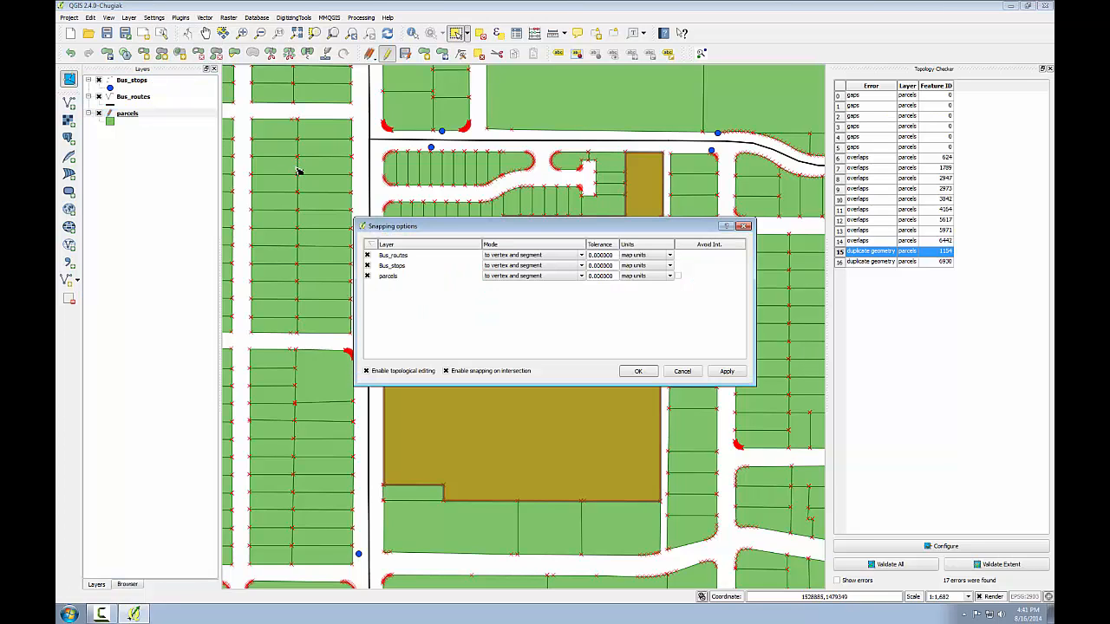
click(367, 256)
click(367, 267)
click(508, 276)
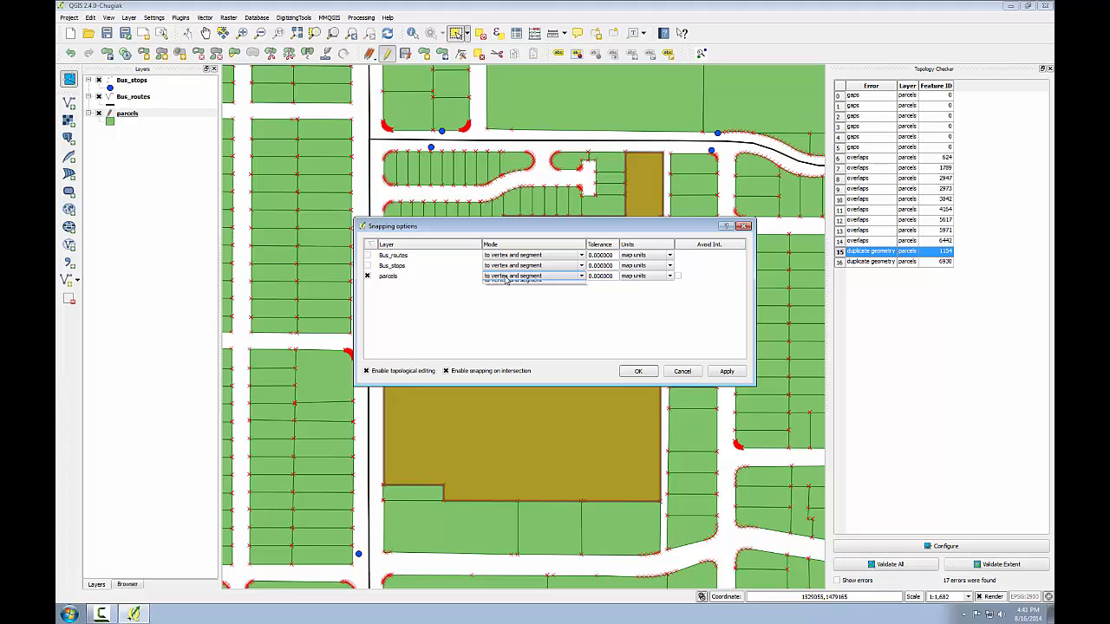
click(507, 278)
click(589, 277)
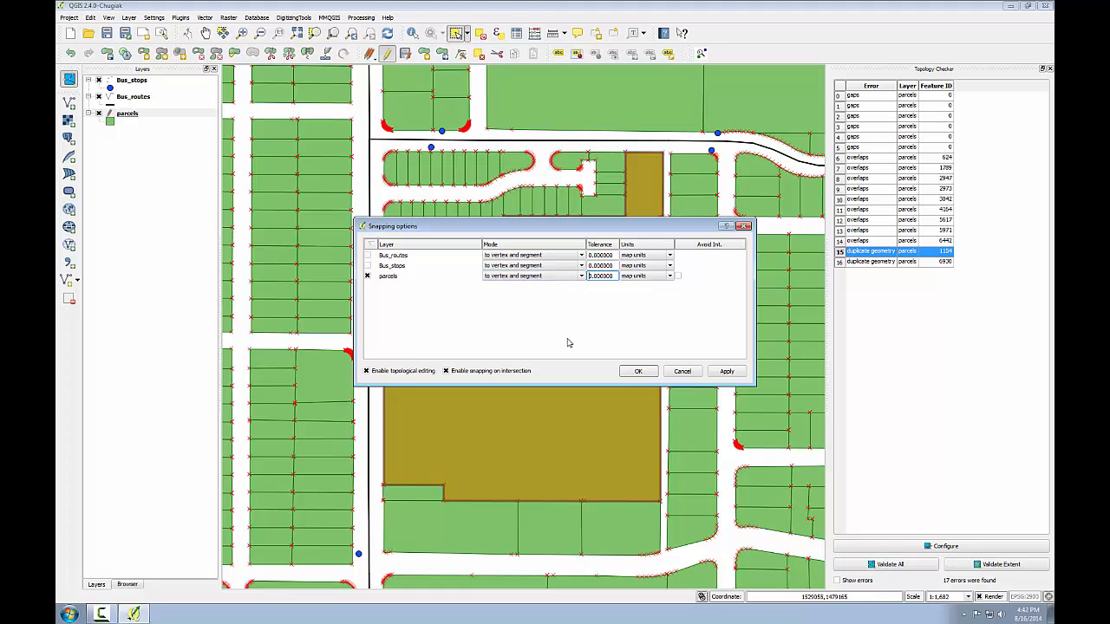
text(1)
click(638, 371)
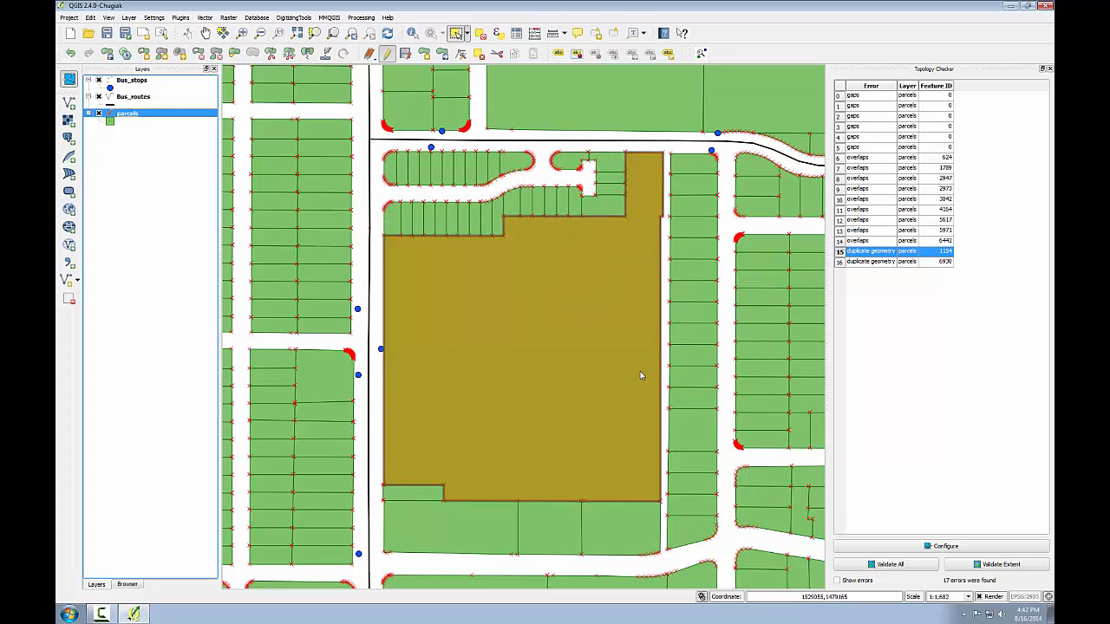
- Set the search radius for vertex edits to 10 pixels in the digitizing options
click(155, 19)
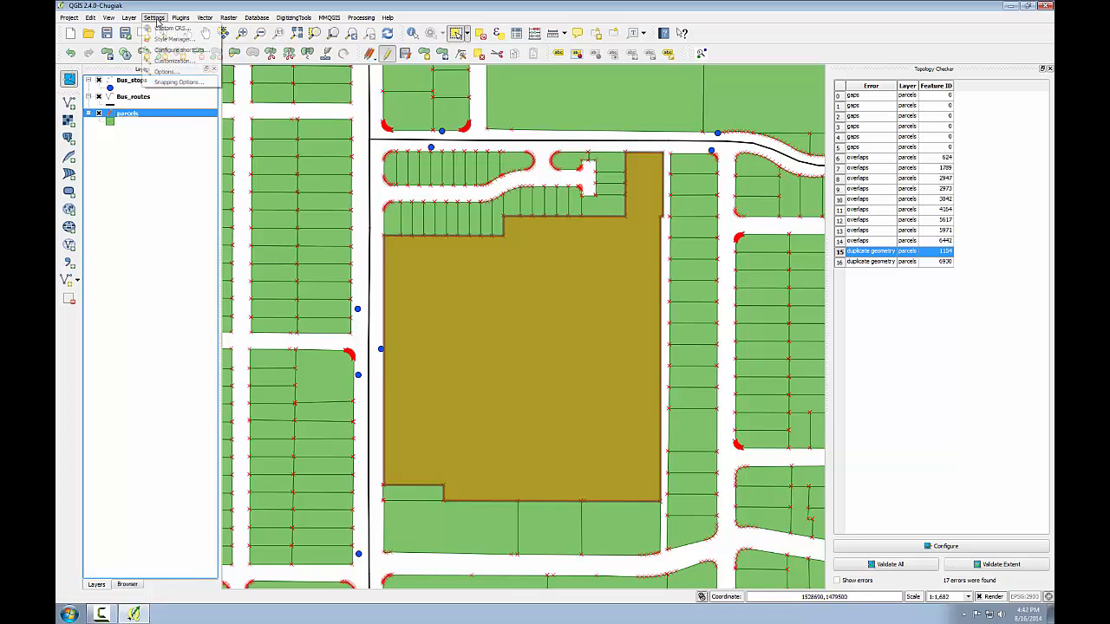
click(161, 72)
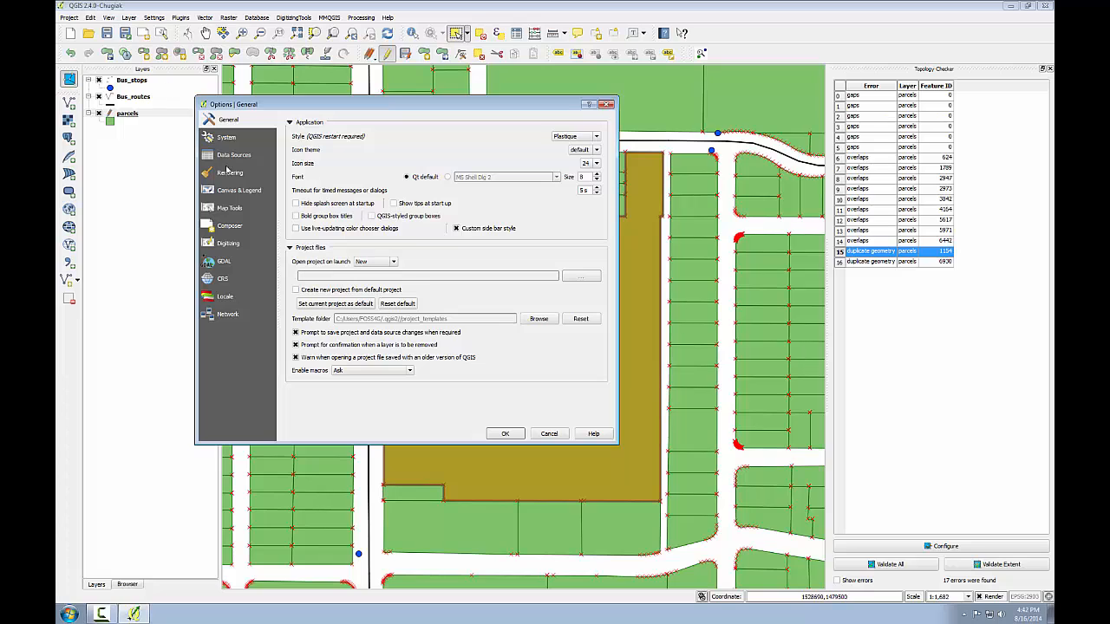
click(229, 245)
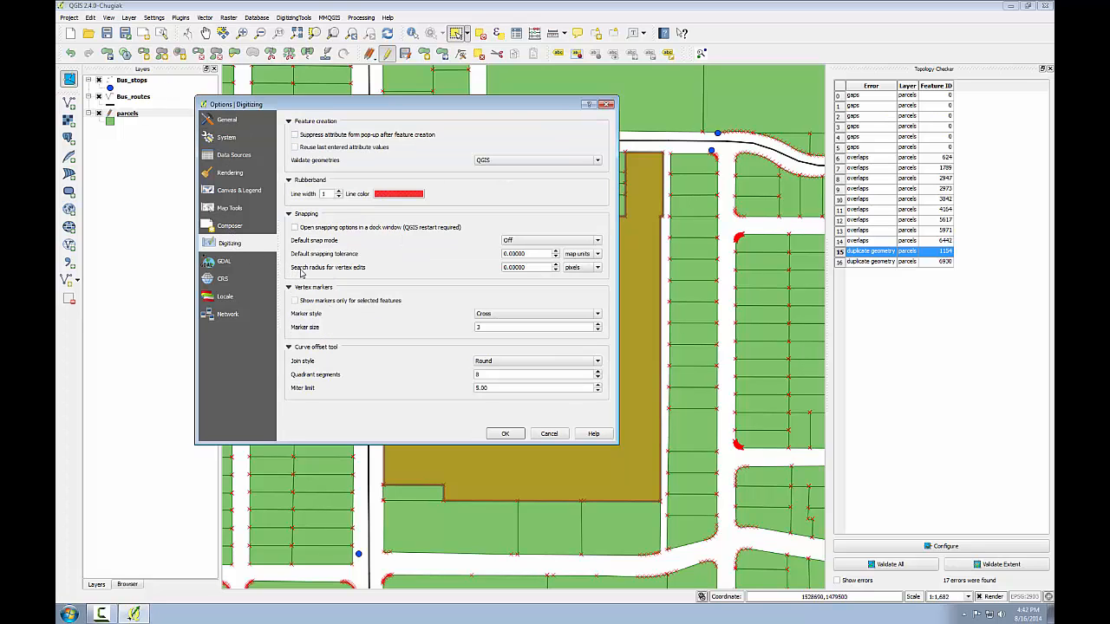
click(506, 267)
text(1)
click(504, 433)
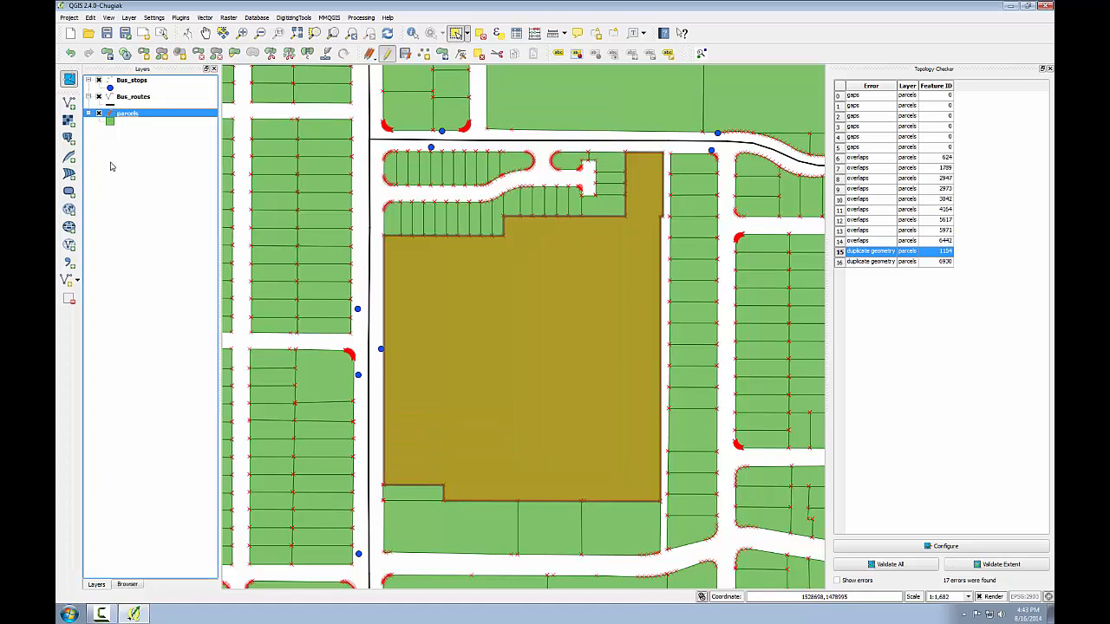
- Set the parcels layer's fill symbol transparency to 52%
double_click(127, 115)
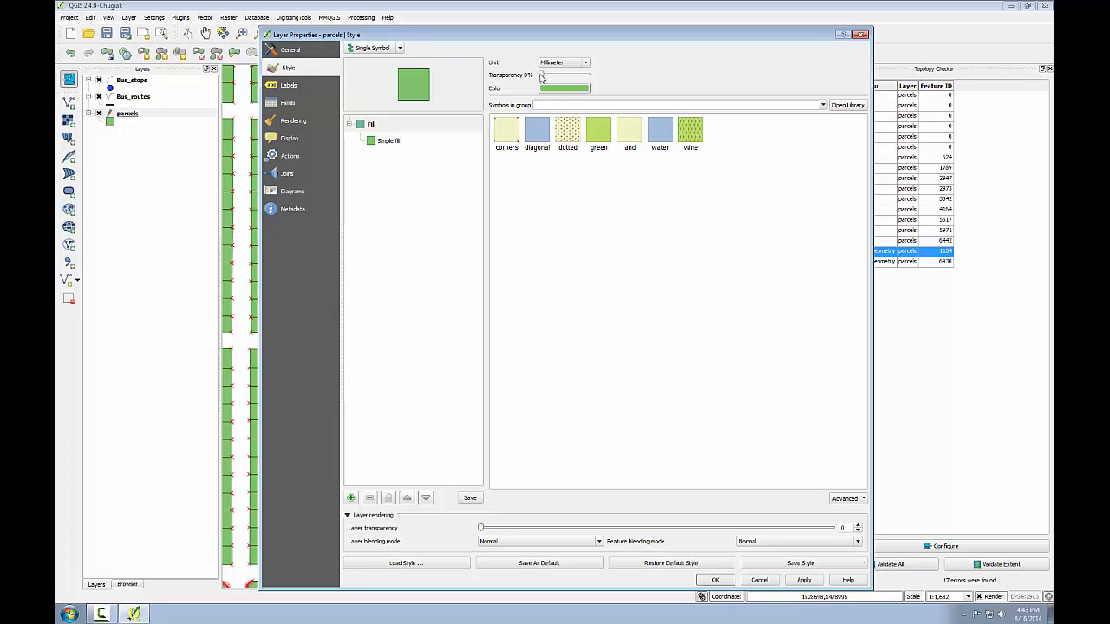
drag(541, 76, 567, 76)
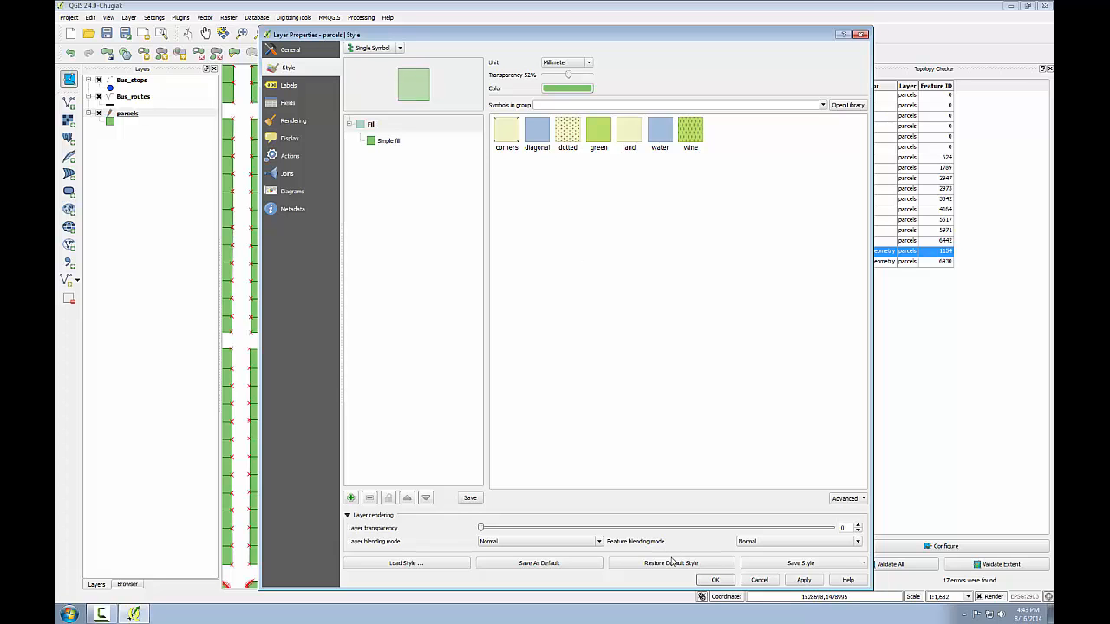
click(713, 580)
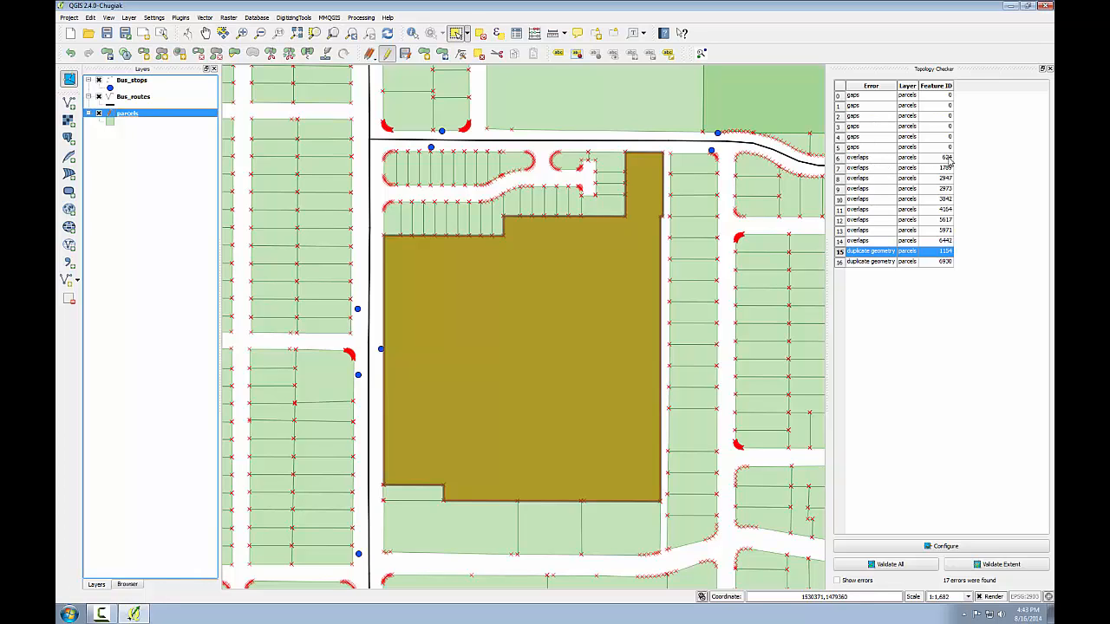
- Go to the overlap error for feature 624, select the parcel on its west side, and show that parcel's vertices with the Node tool
click(871, 158)
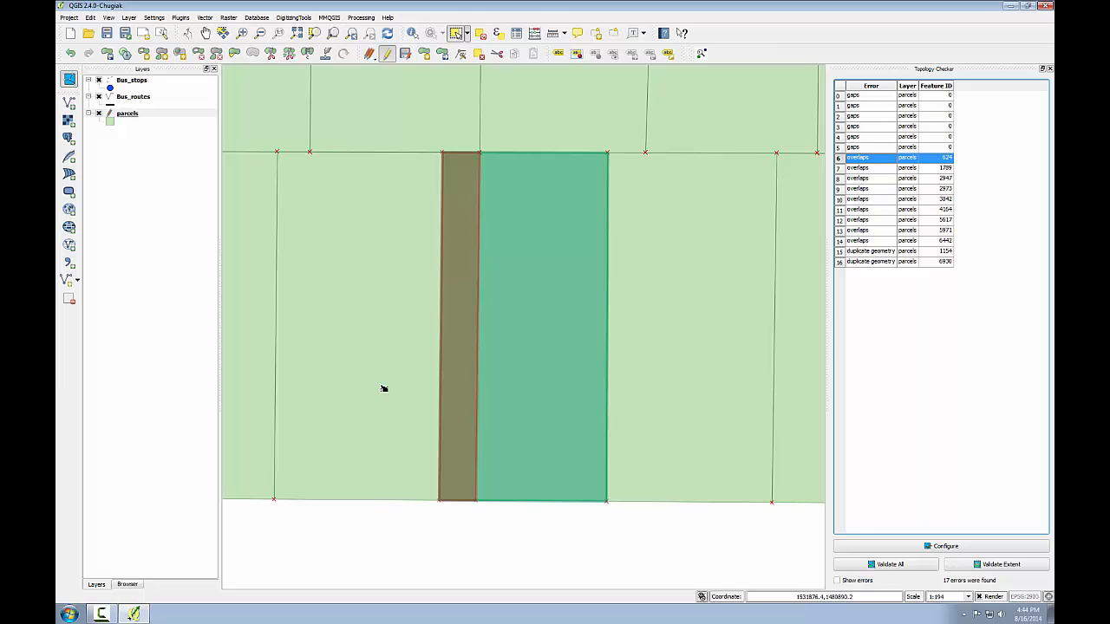
click(387, 229)
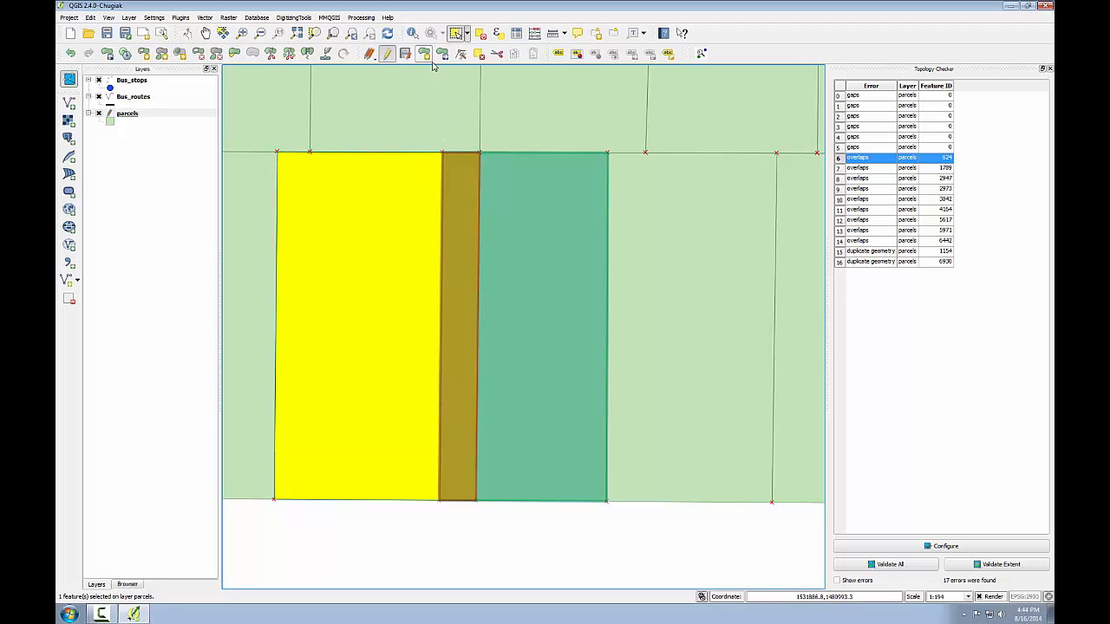
click(462, 53)
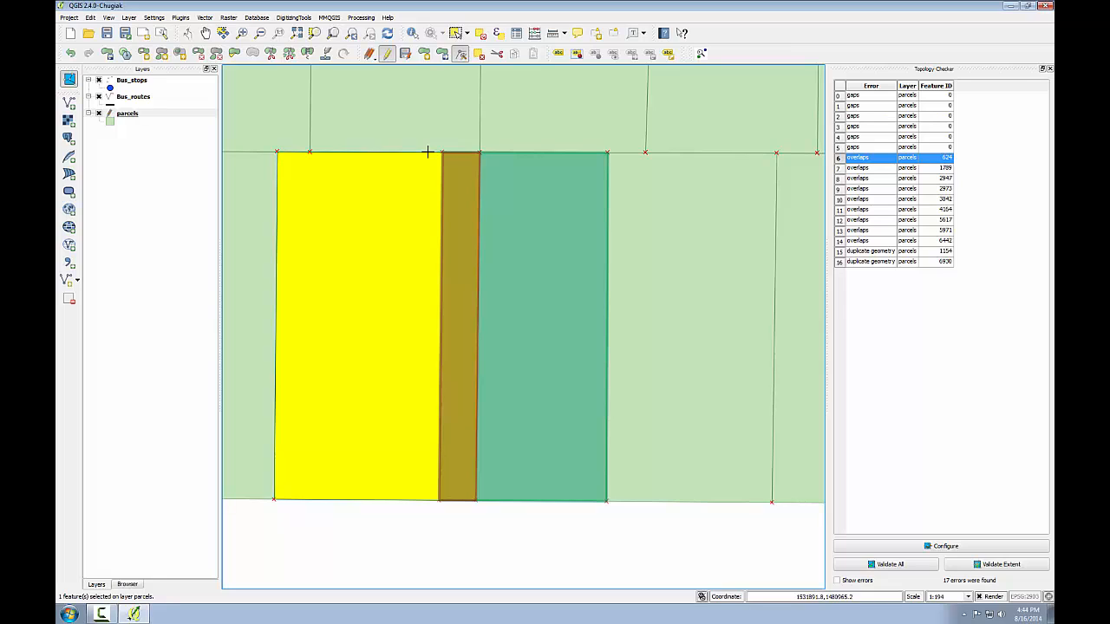
click(473, 154)
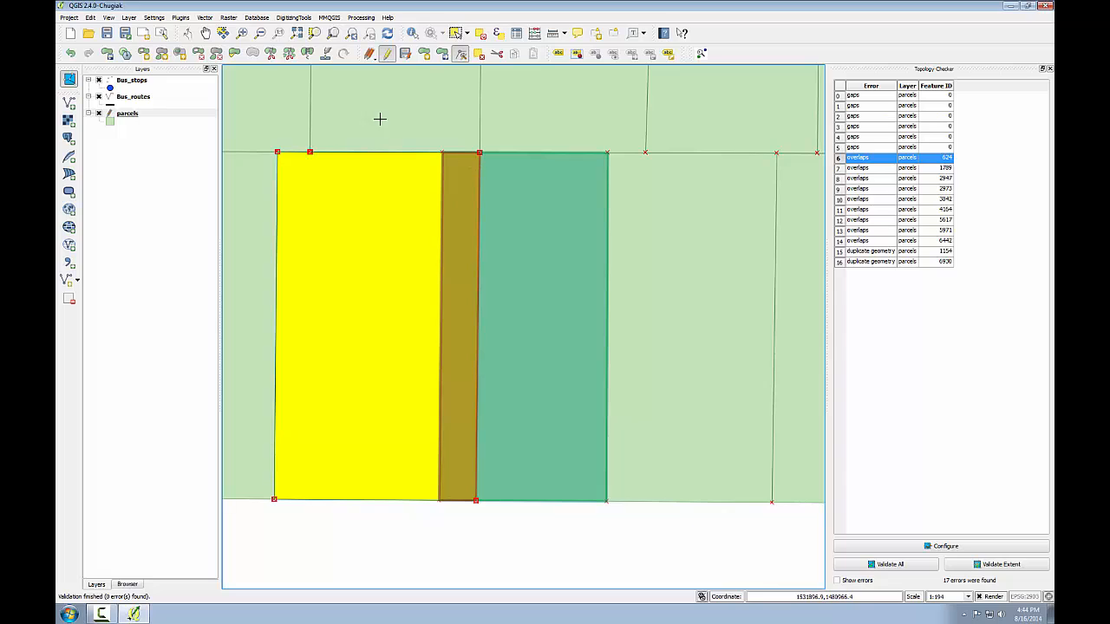
- Move the selected parcel's northeast vertex west to the overlap's northwest corner with the Node tool
click(242, 33)
drag(417, 139, 511, 186)
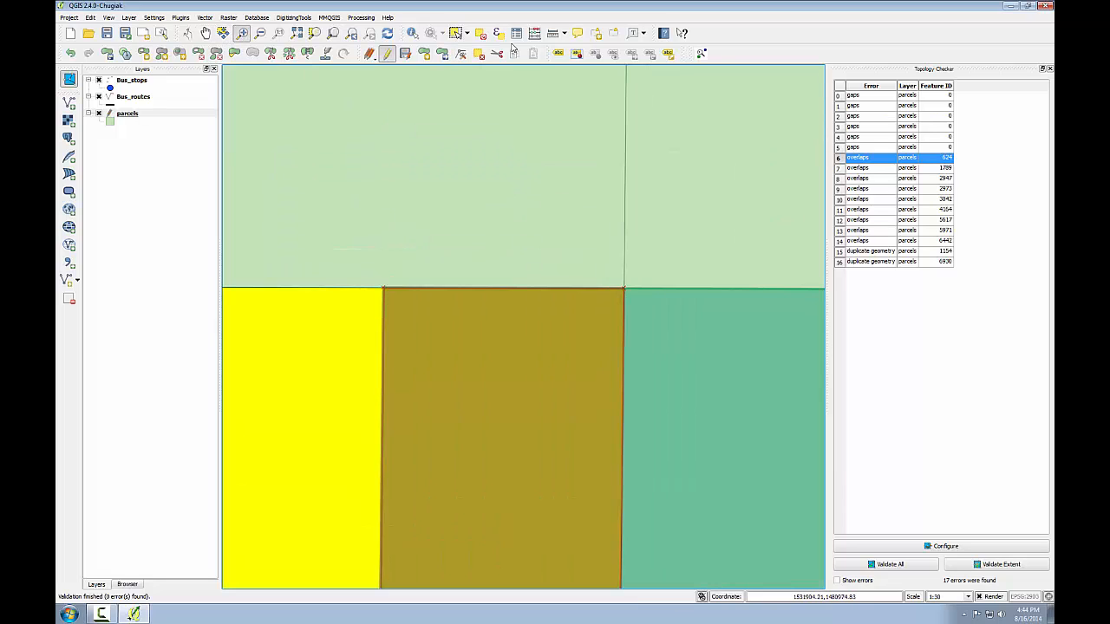
click(459, 54)
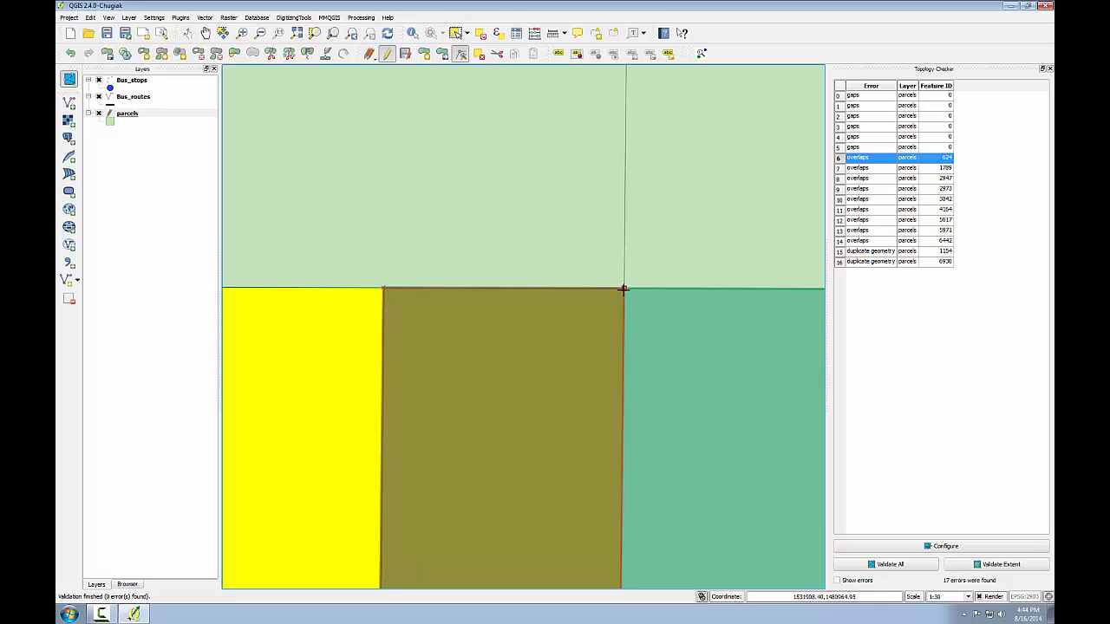
click(624, 289)
drag(623, 288, 383, 287)
click(351, 34)
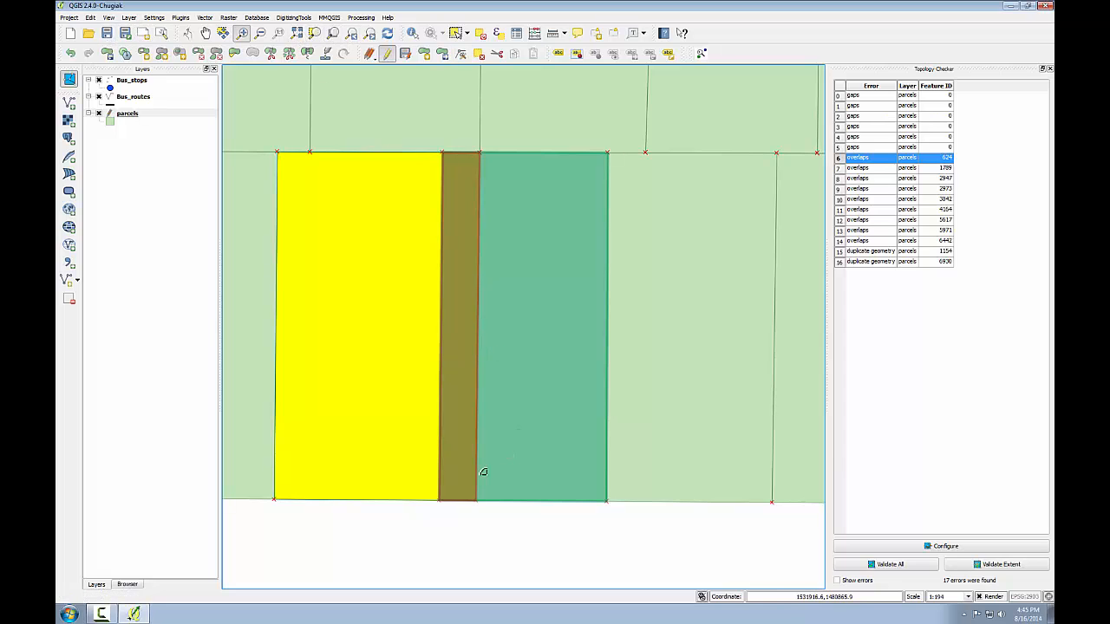
- Move the selected parcel's southeast vertex west to the overlap's southwest corner with the Node tool
drag(435, 466, 503, 526)
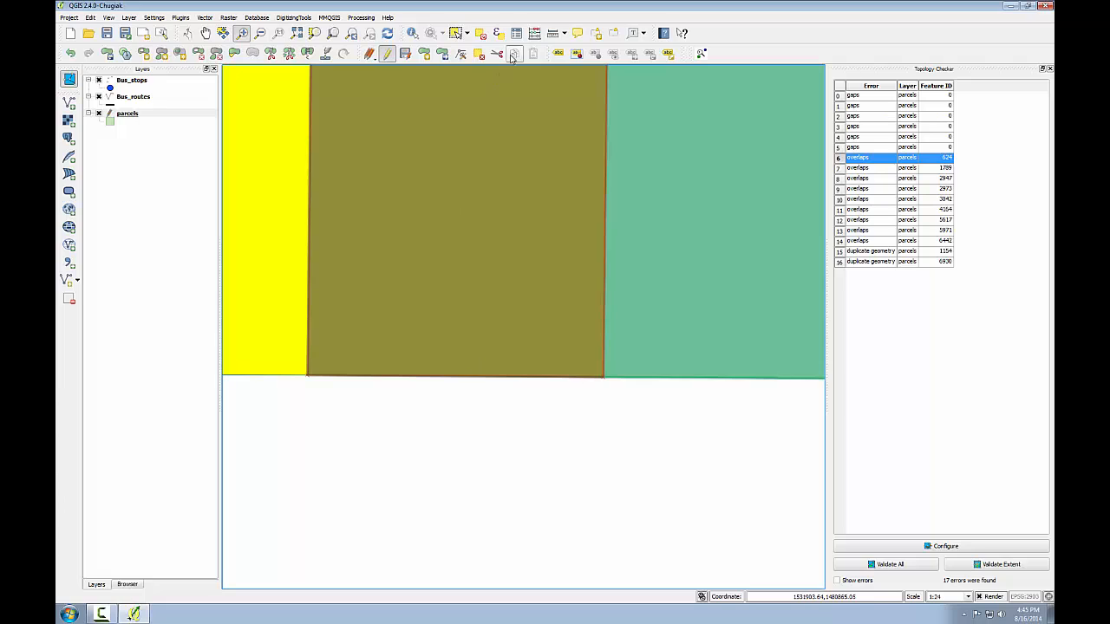
click(461, 54)
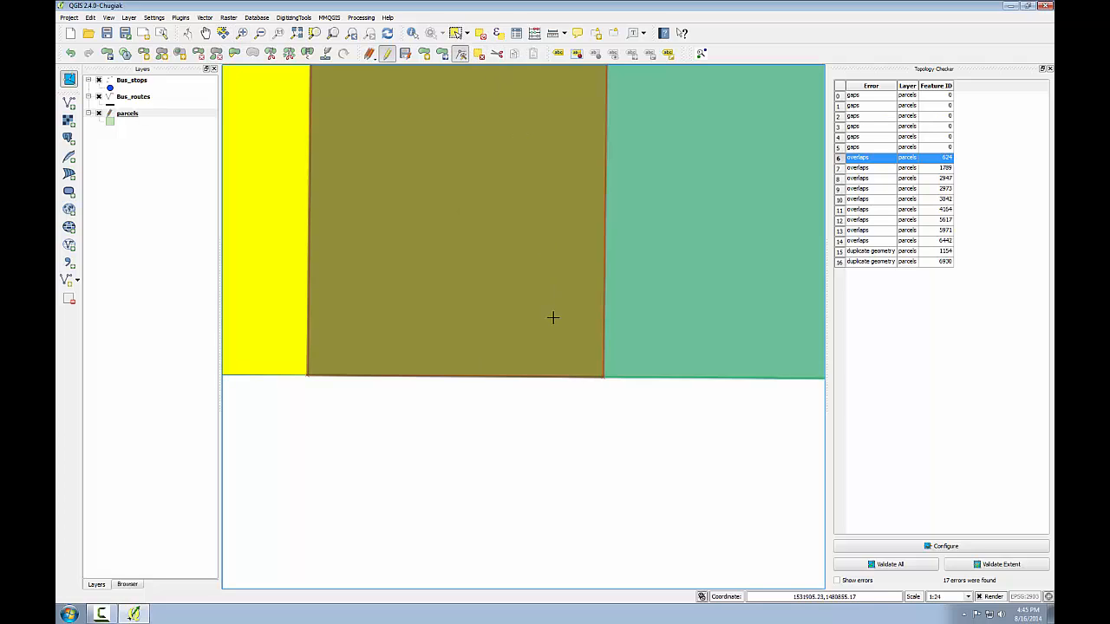
click(578, 359)
click(602, 379)
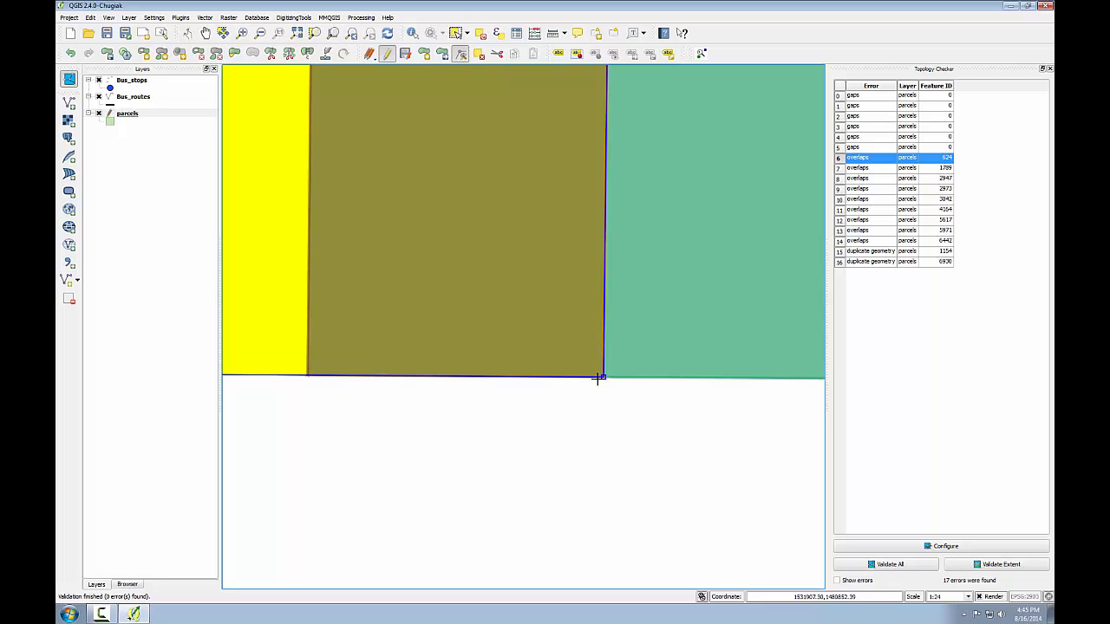
click(307, 375)
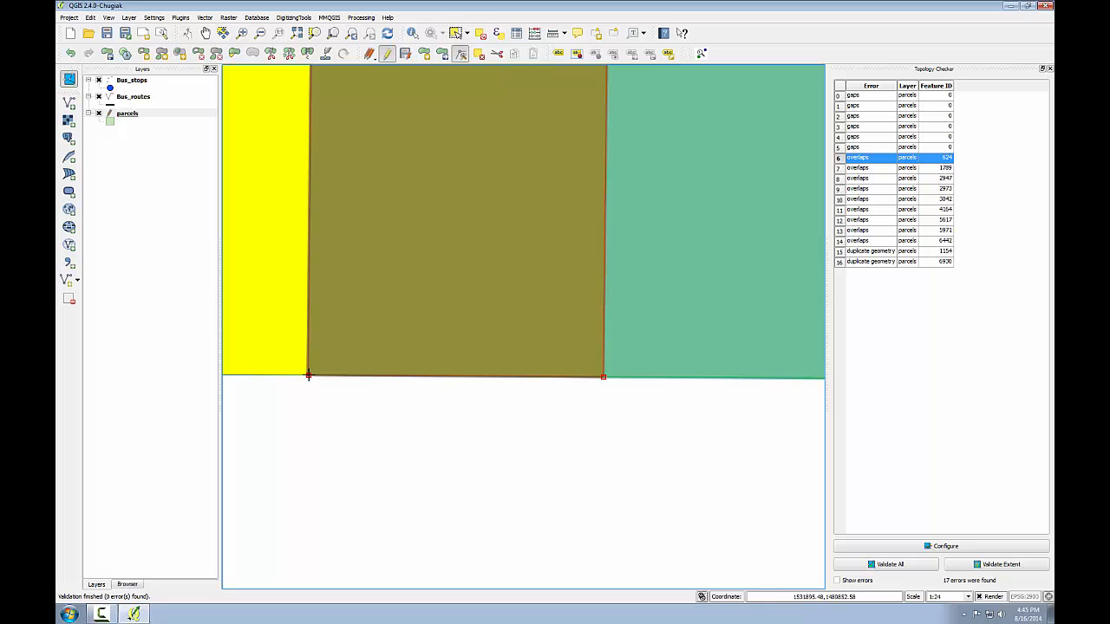
- Validate the topology of the entire parcels layer, and validate the current extent around the selected parcel with errors shown
click(351, 34)
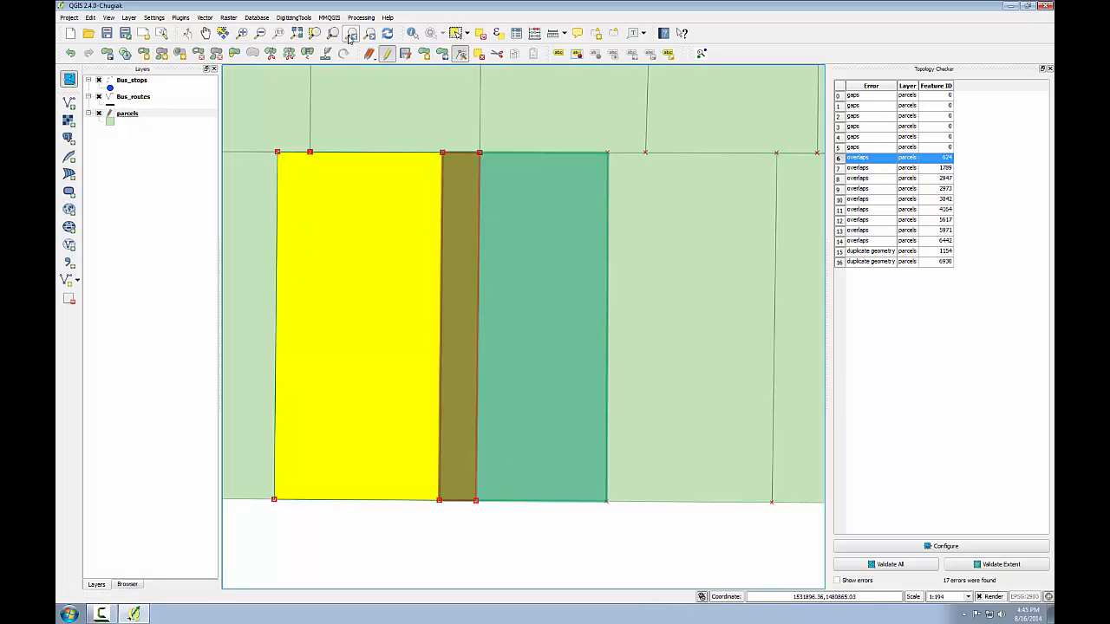
click(890, 565)
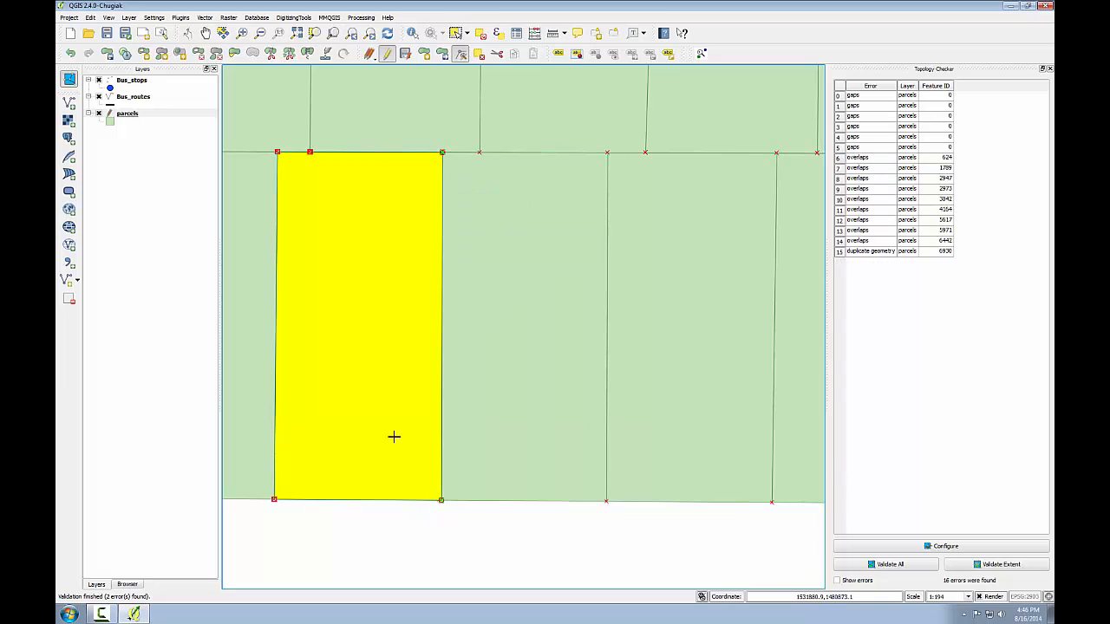
click(965, 566)
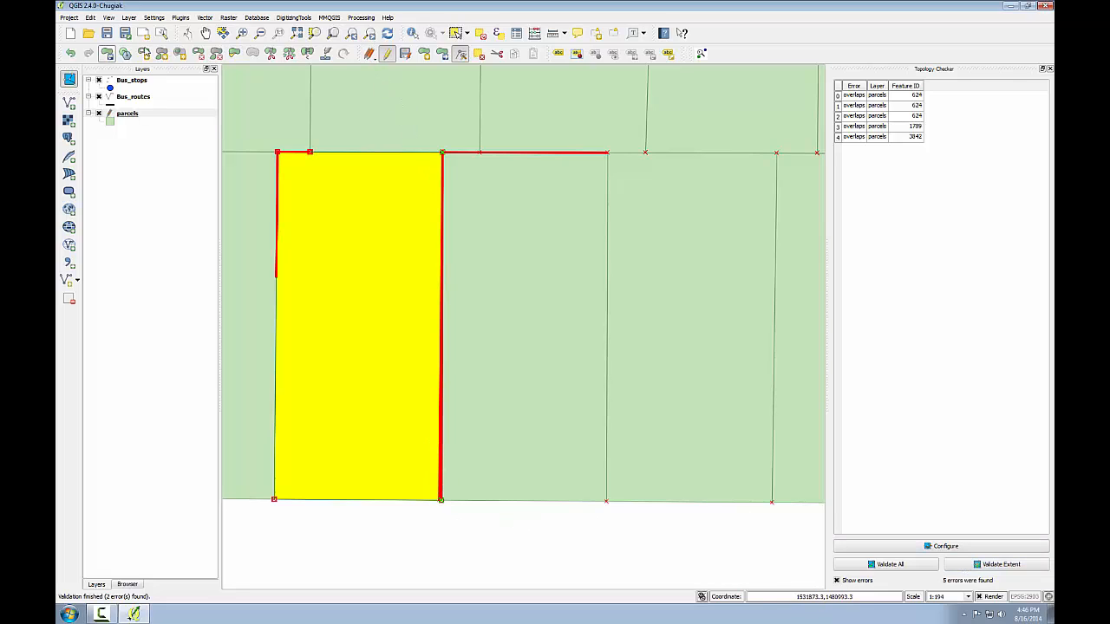
- Hide the error highlighting and move the selected parcel's southeast vertex west to the remaining sliver overlap's southwest corner
click(242, 33)
drag(414, 451, 486, 539)
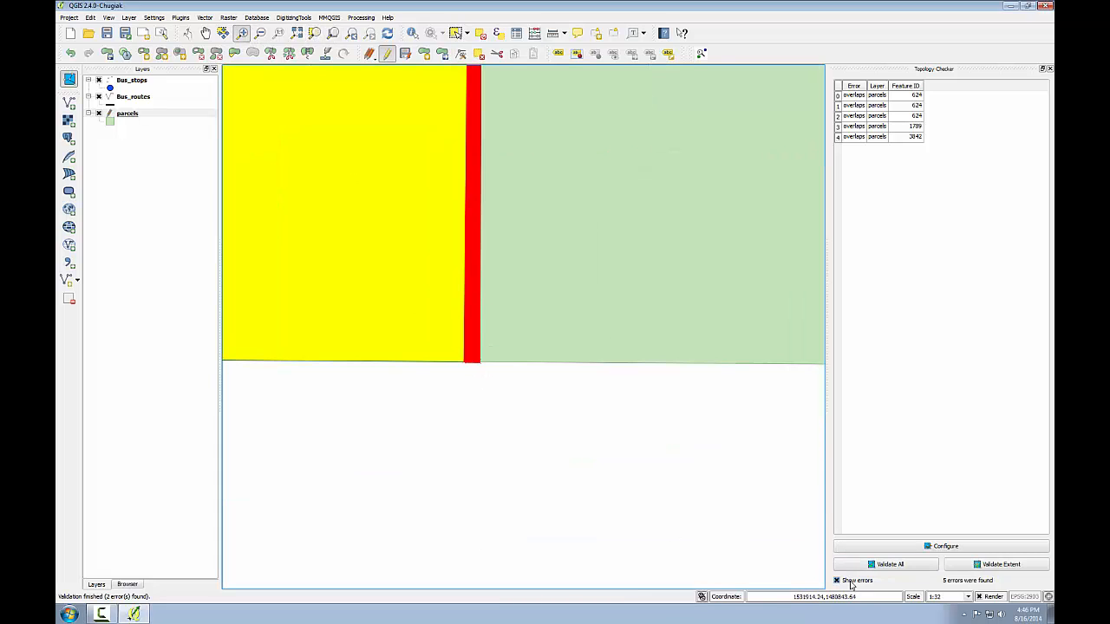
click(850, 582)
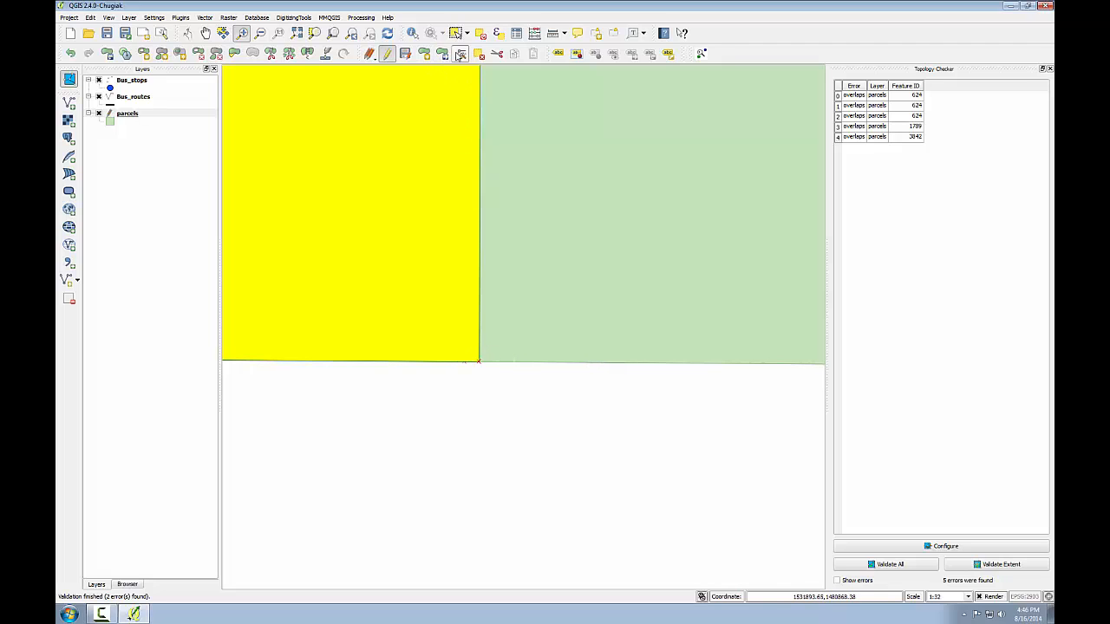
click(461, 53)
click(448, 288)
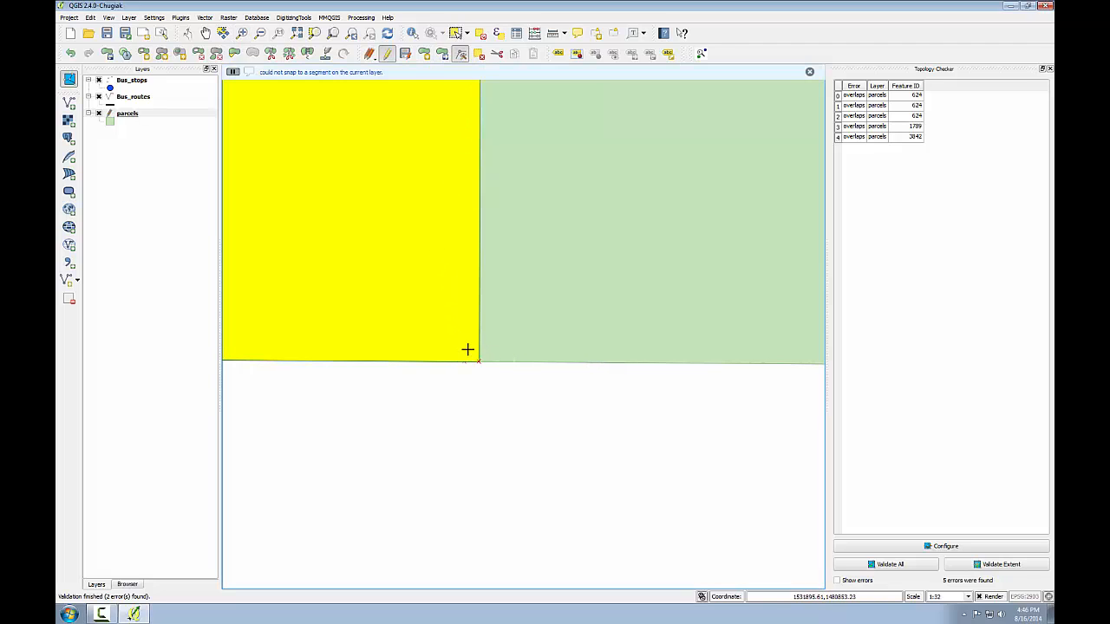
click(472, 359)
drag(477, 361, 466, 362)
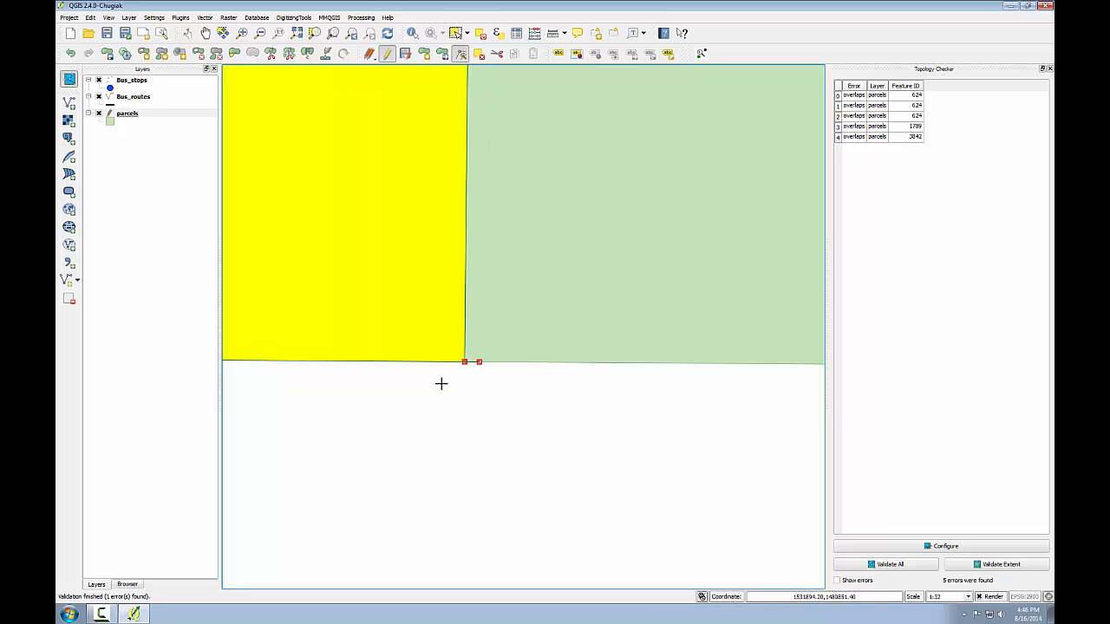
- Validate the close-up extent at the southeast corner with errors shown, and validate the wider extent around the parcel
click(960, 565)
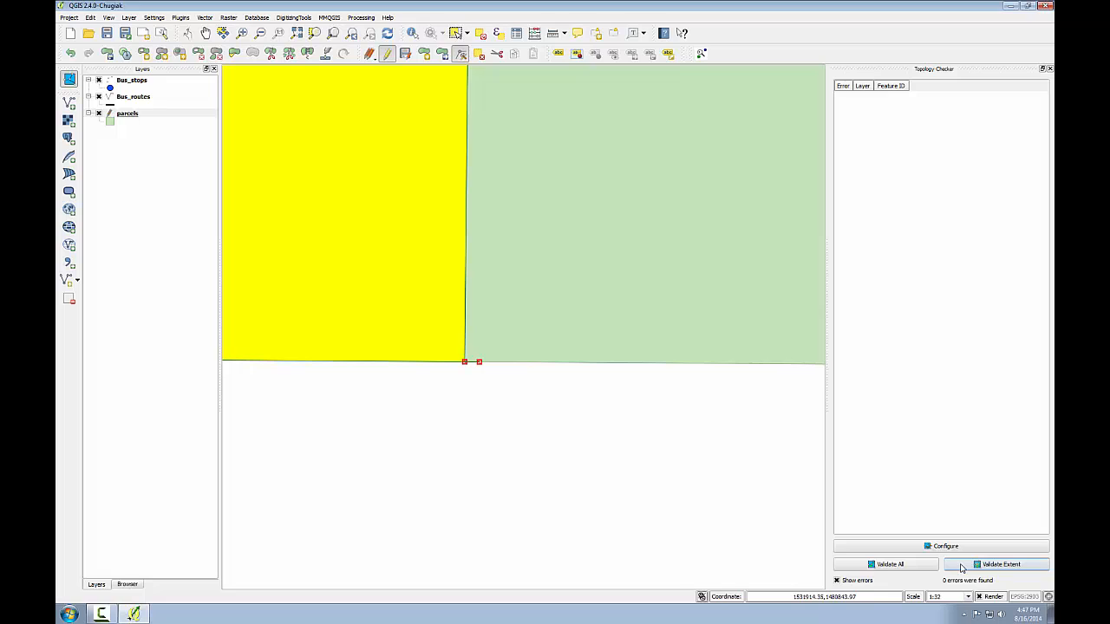
click(353, 35)
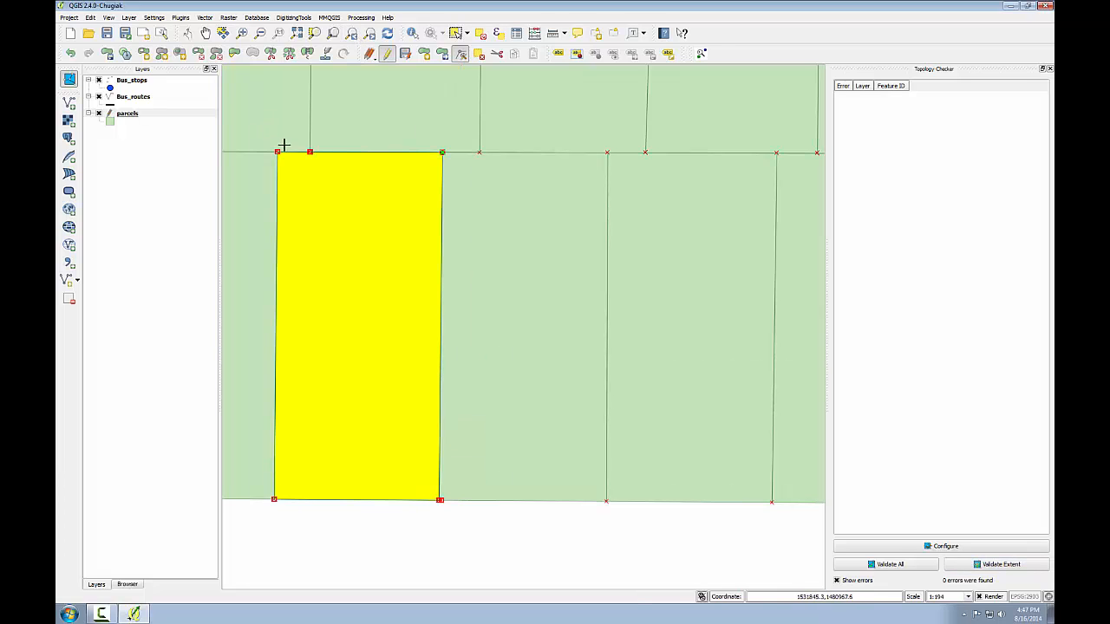
click(977, 566)
- Snap the selected parcel's northwest vertex to the shared corner with its neighbors using the Node tool, and validate the extent
key(ctrl+alt+plus)
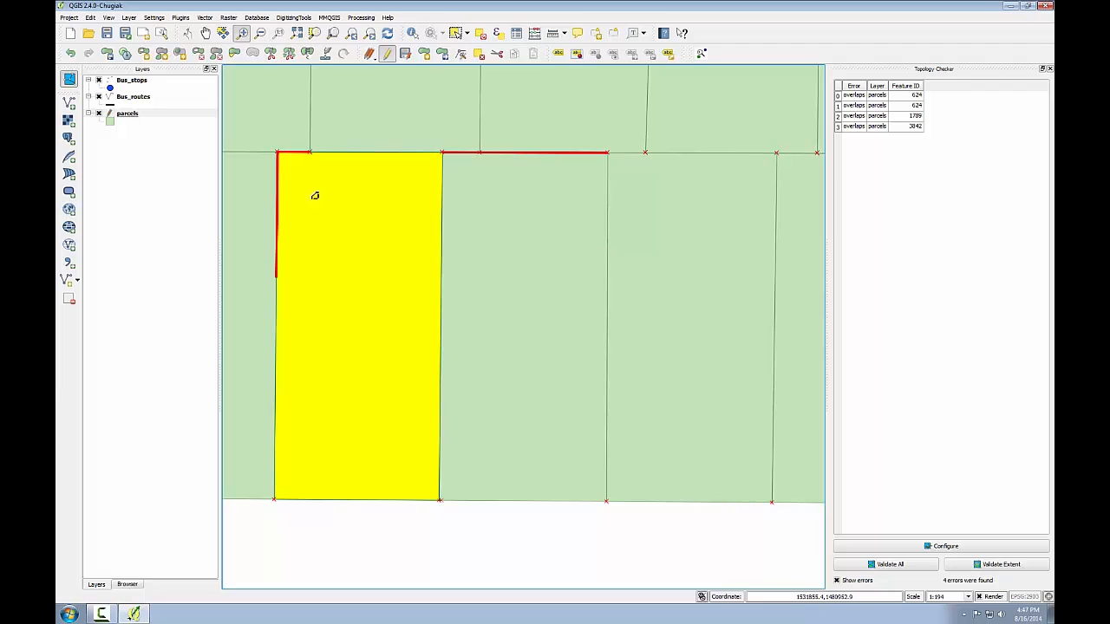
drag(249, 135, 327, 285)
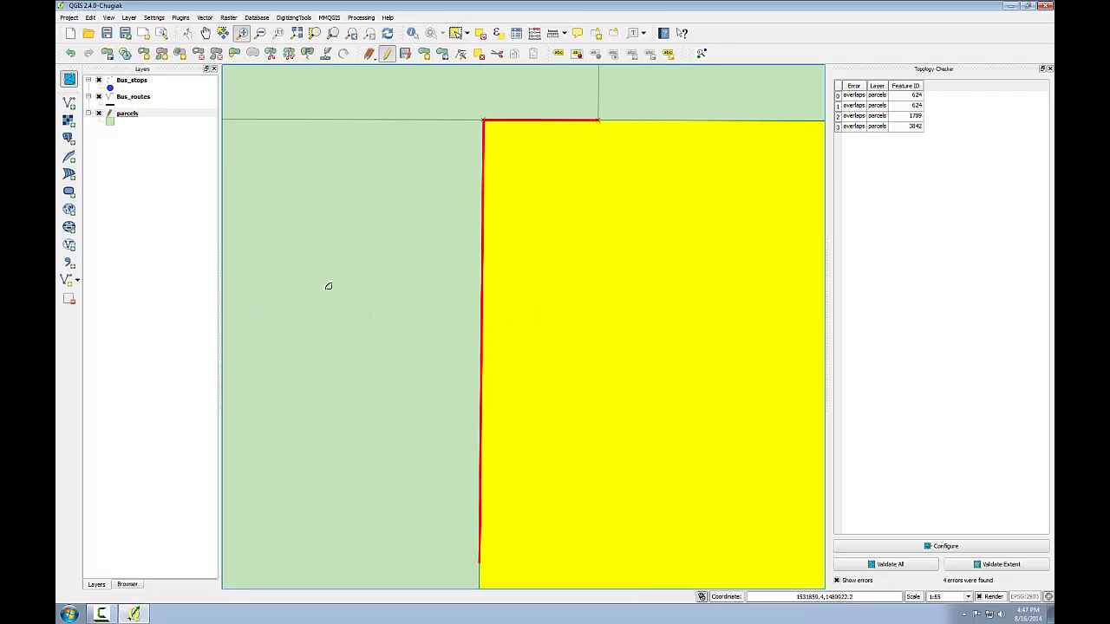
click(460, 54)
click(524, 180)
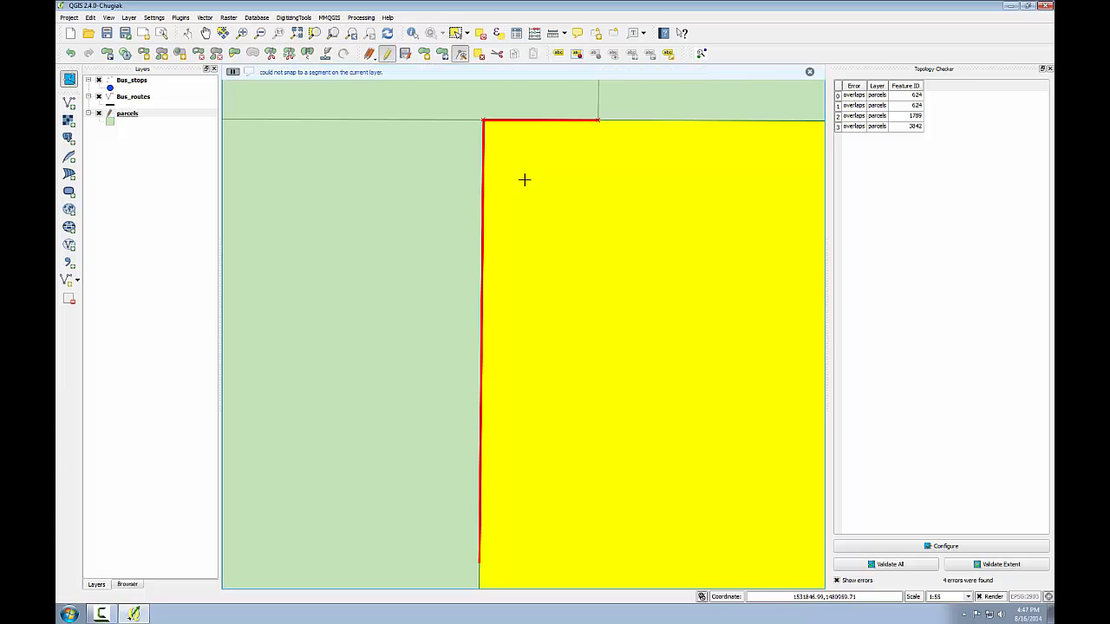
click(484, 122)
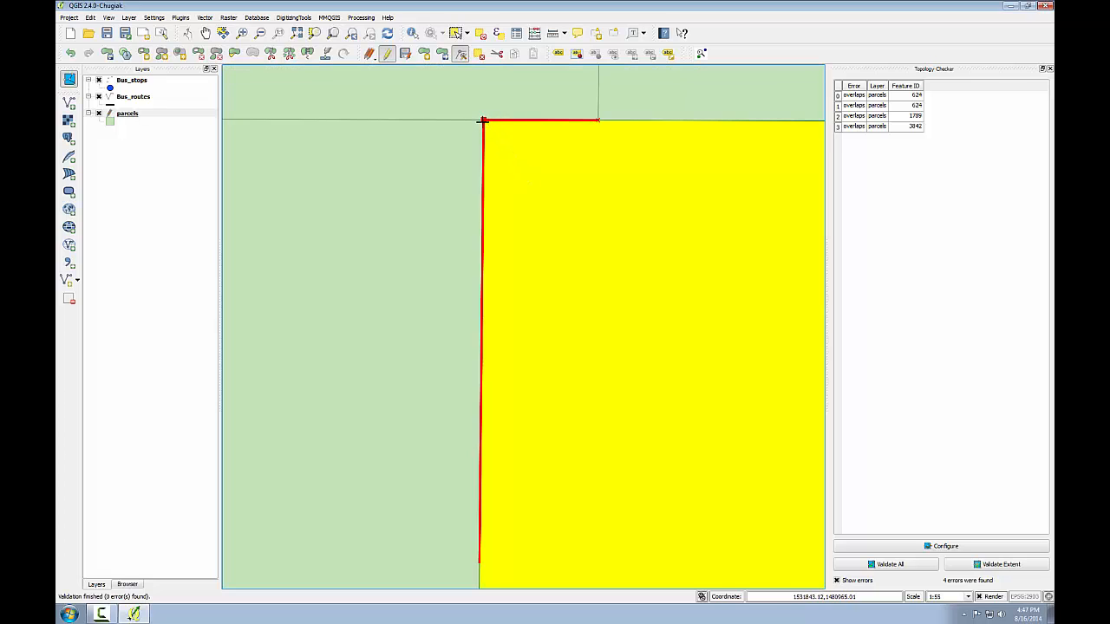
drag(483, 121, 483, 120)
click(1002, 566)
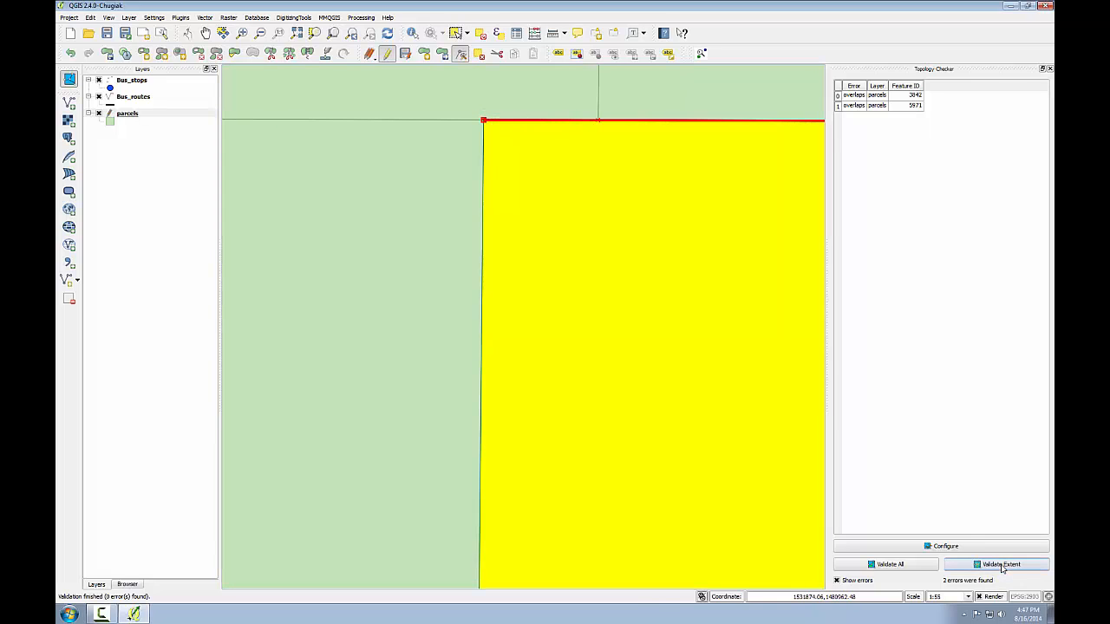
- Check the selected parcel's north edge by validating the close-up extent again and the wider extent around the parcel
click(538, 120)
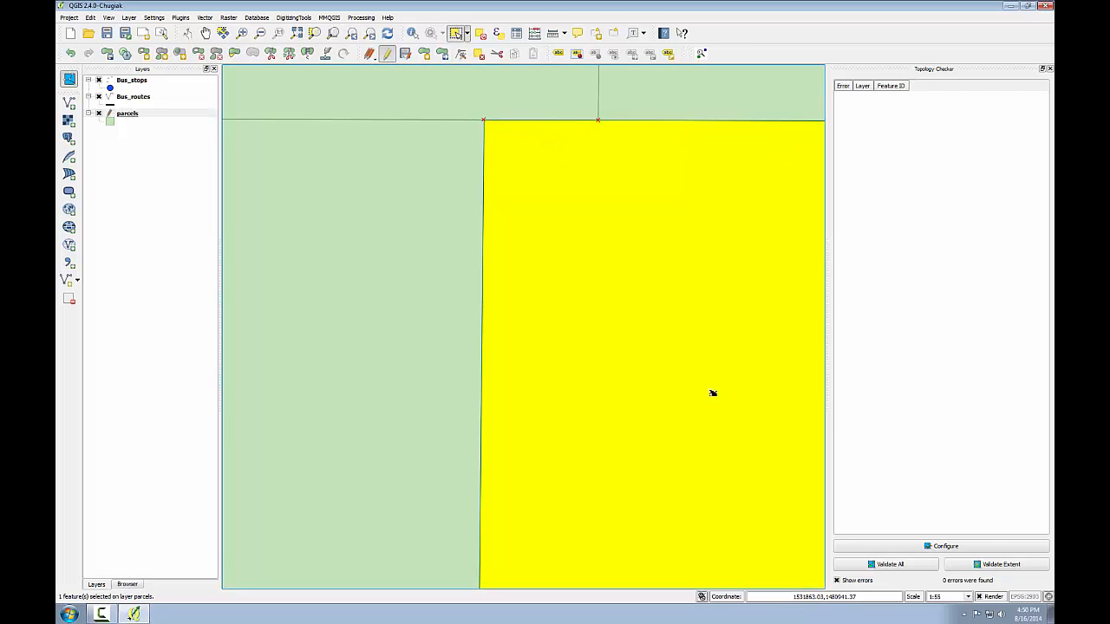
click(978, 567)
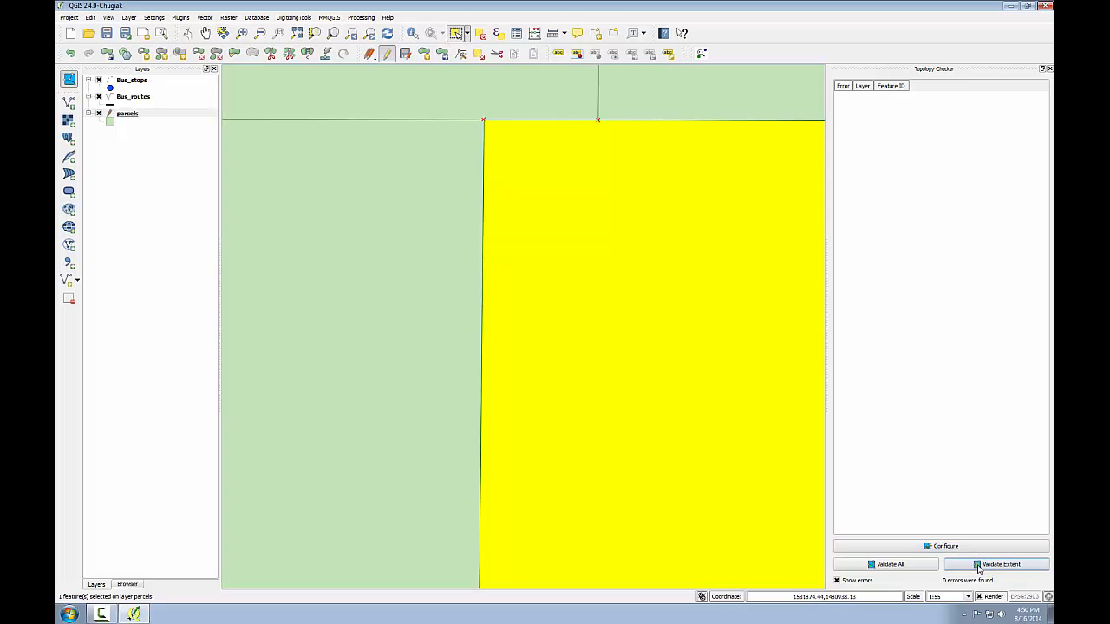
click(351, 33)
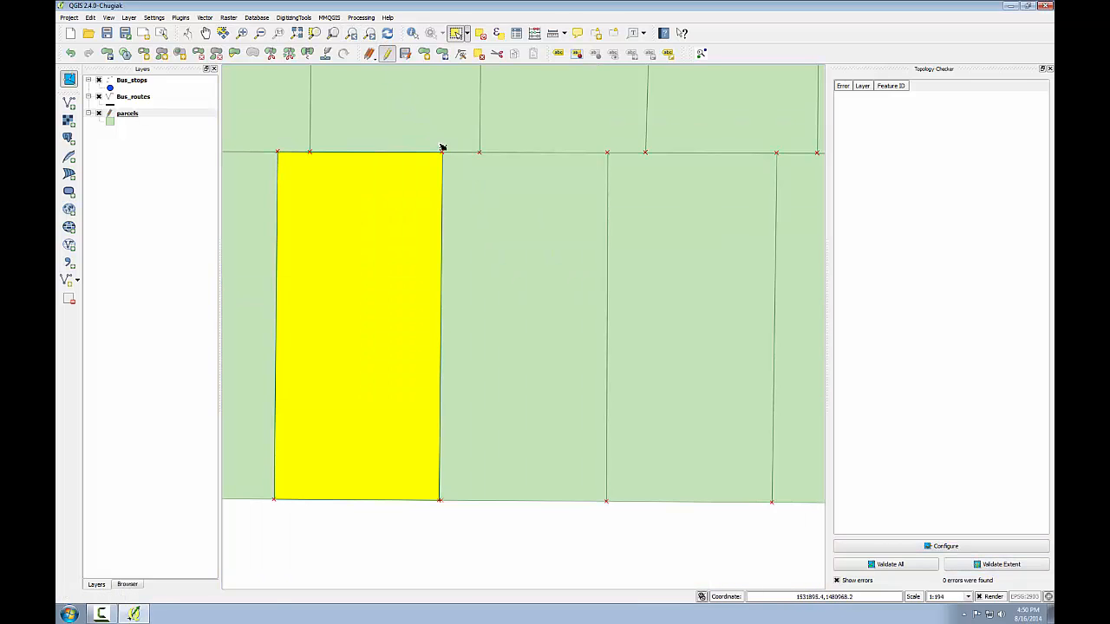
click(978, 567)
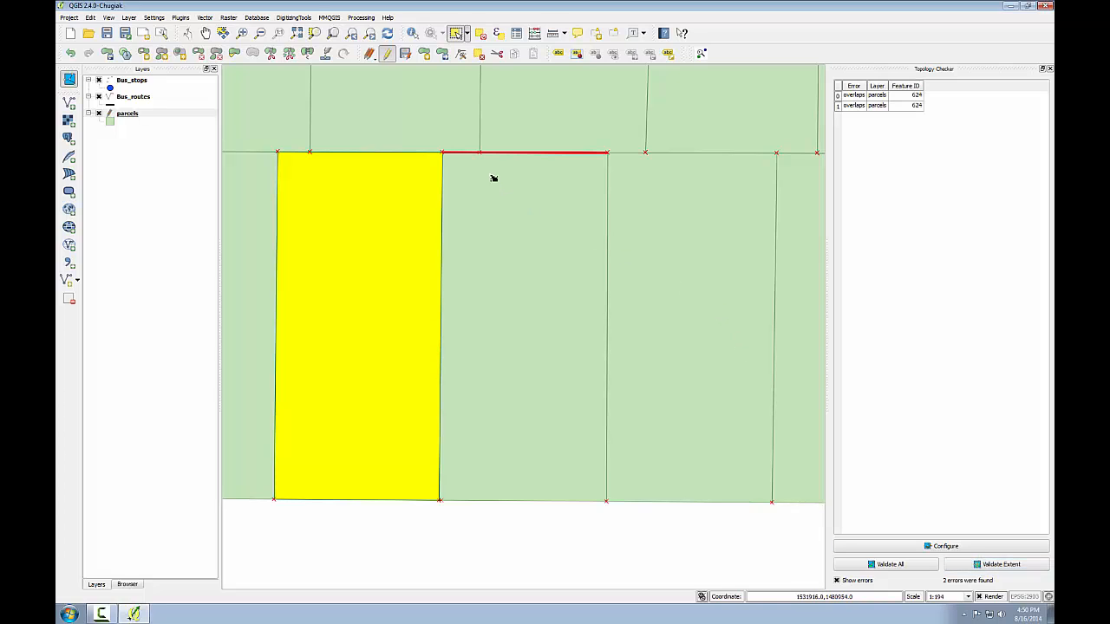
- Select the parcel east of the corrected one and add a vertex on its north edge where the boundary line above meets it
click(242, 33)
drag(417, 141, 654, 176)
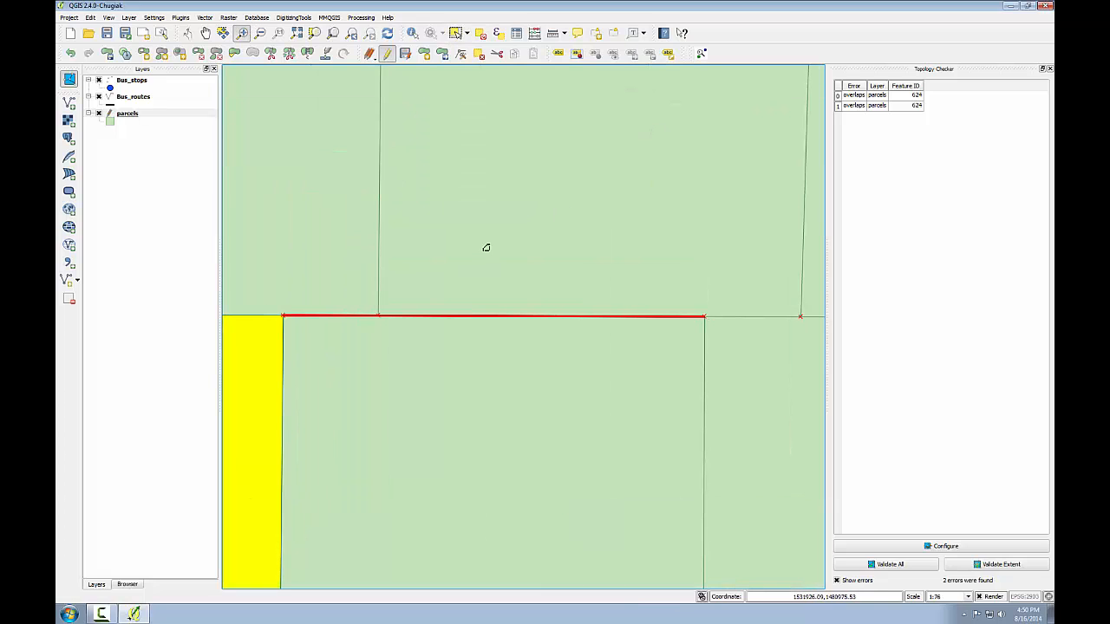
click(456, 35)
click(387, 371)
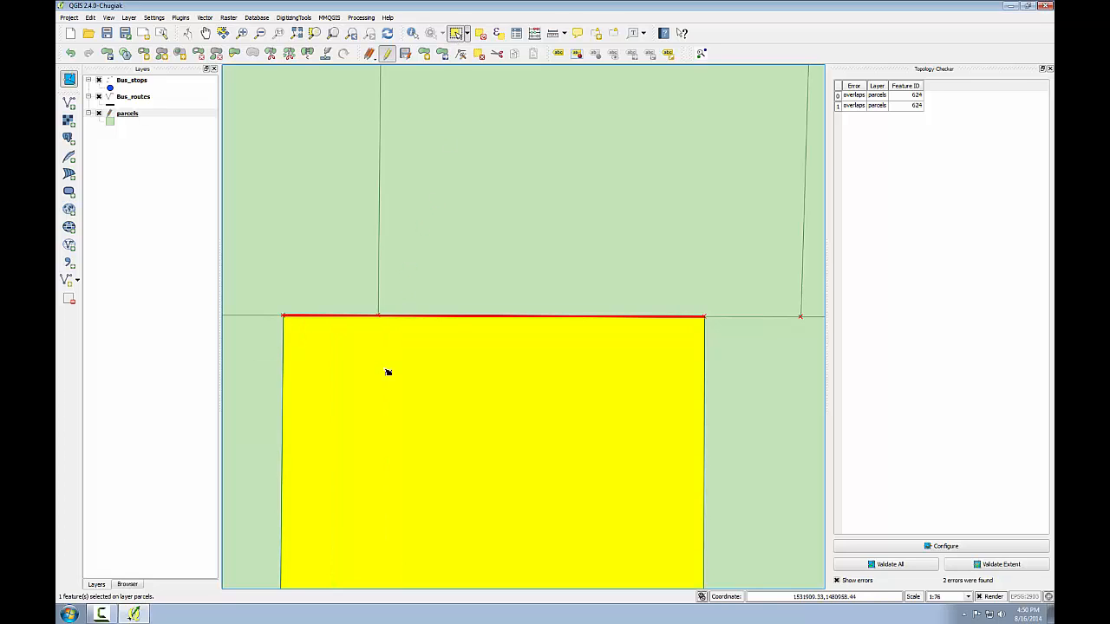
click(461, 53)
click(283, 316)
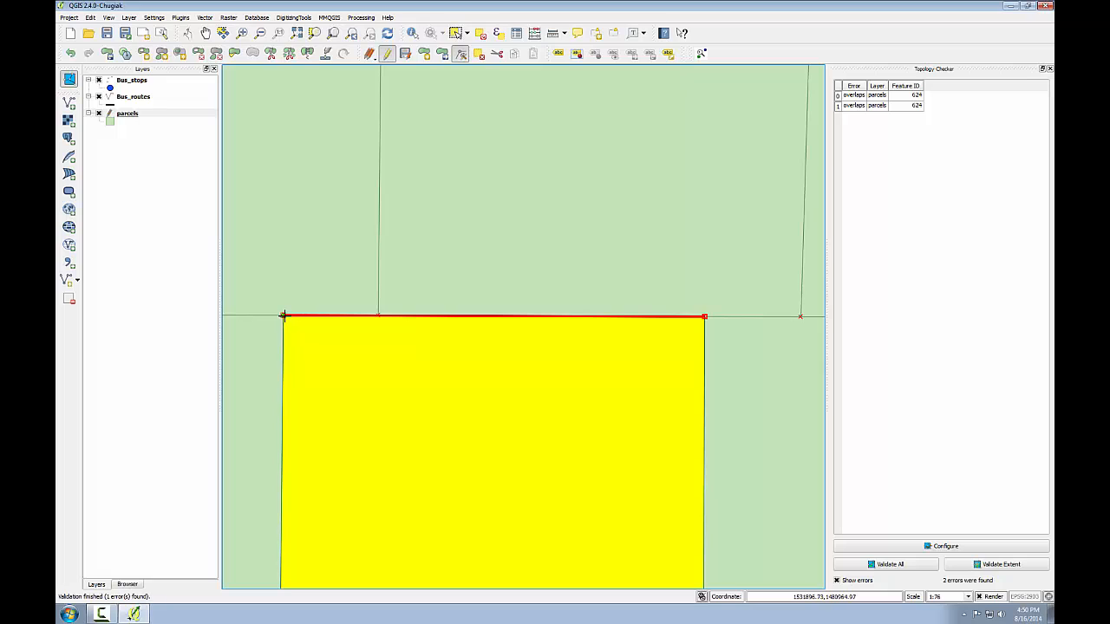
double_click(379, 316)
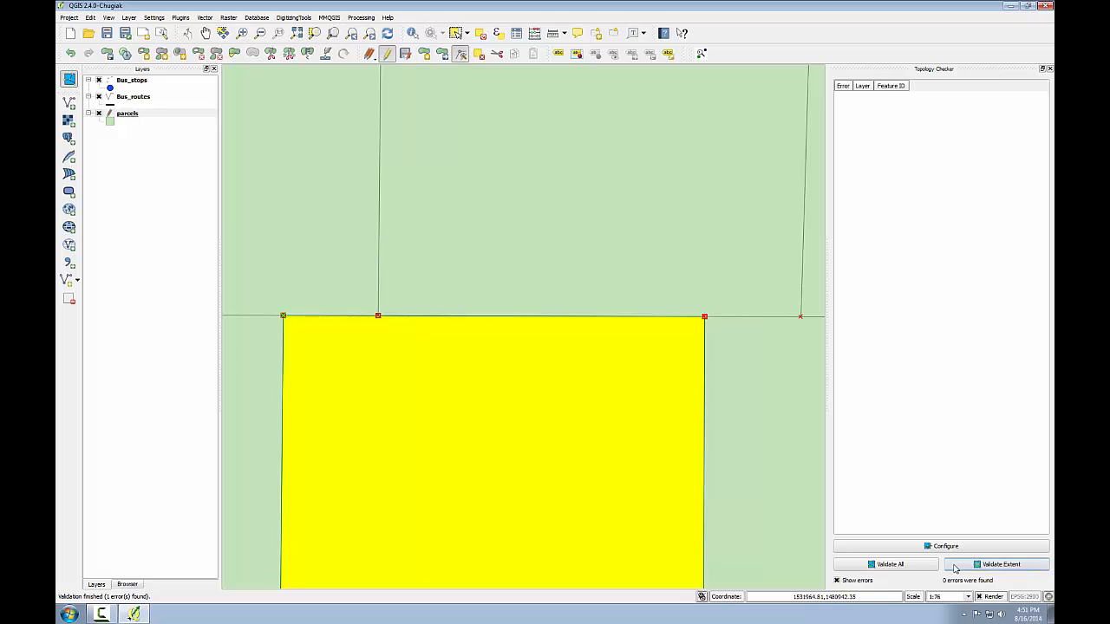
- Return to the full map view and validate the topology of that whole extent
click(351, 37)
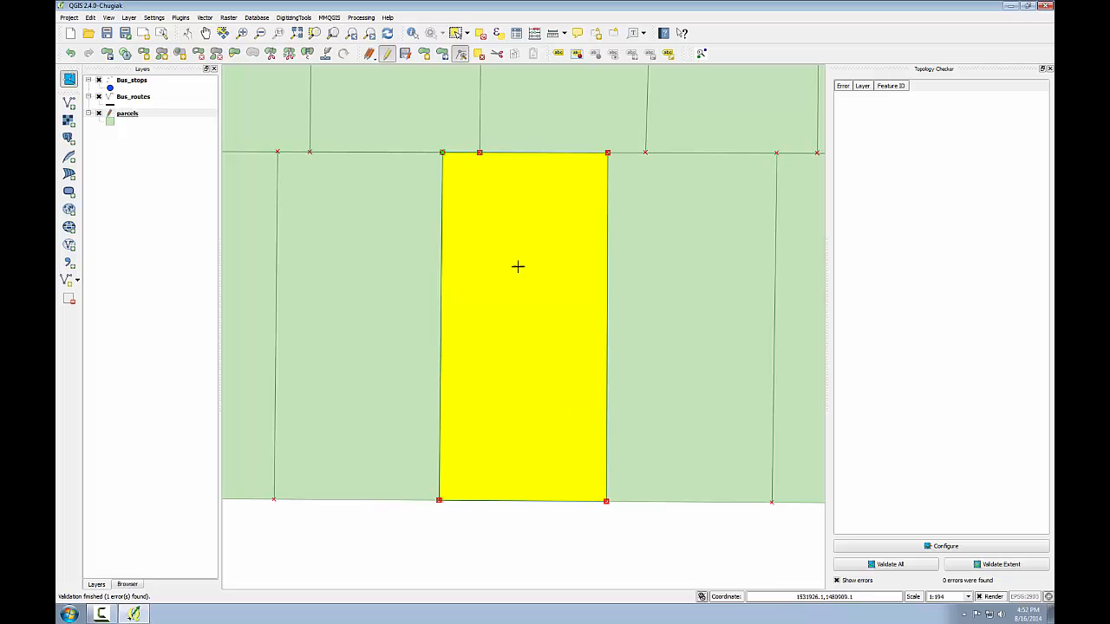
click(351, 33)
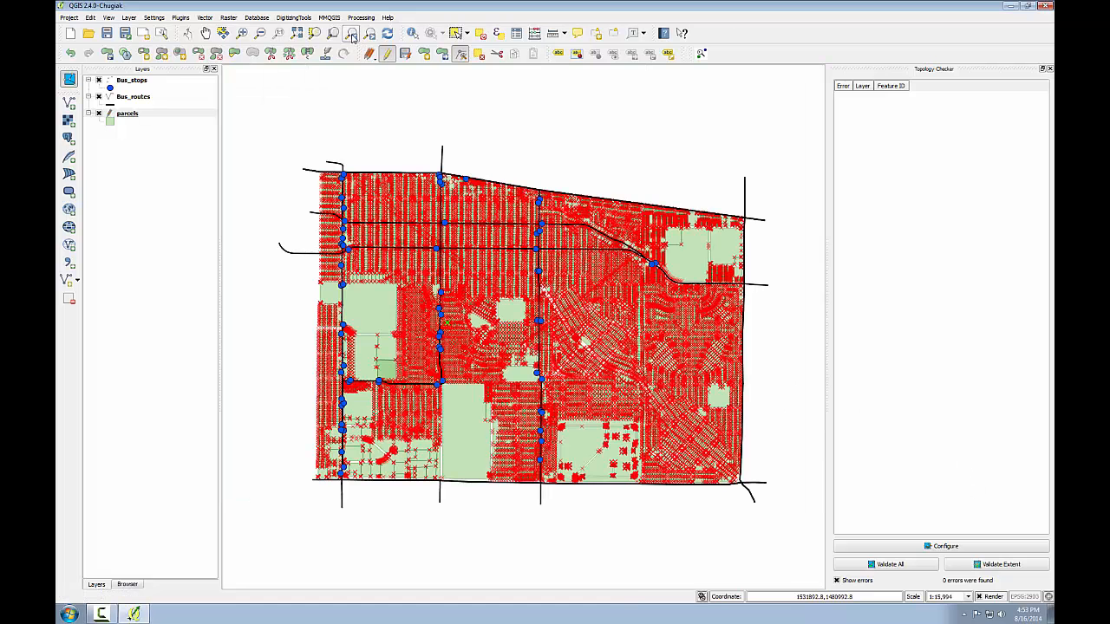
click(970, 568)
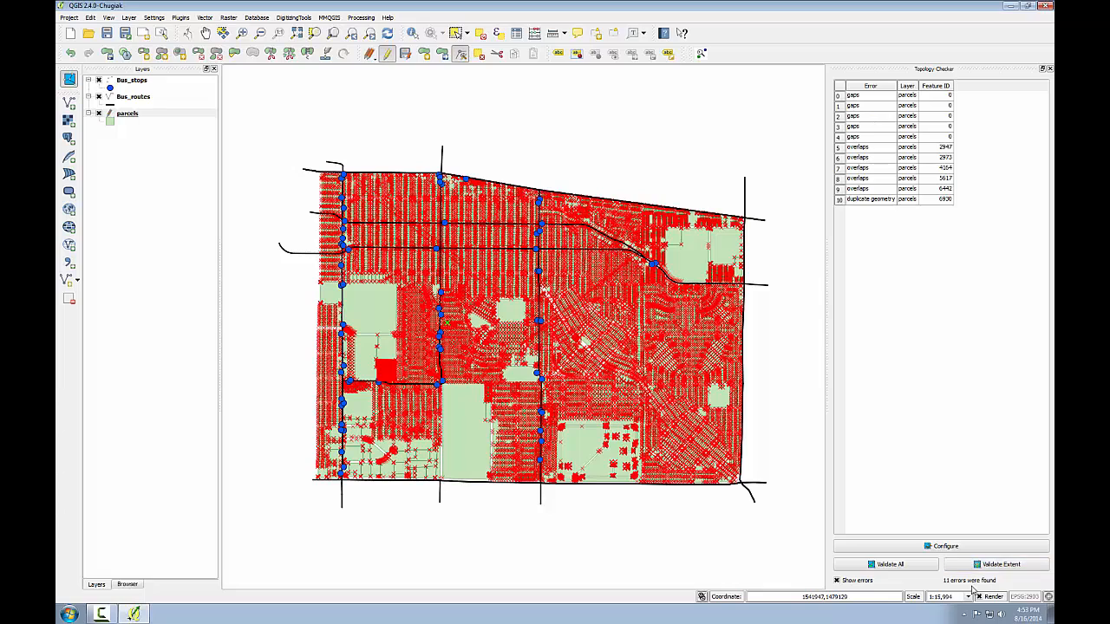
- Go to the first gap error in the list, hide the error highlighting, and show the gap's west end close up
click(854, 98)
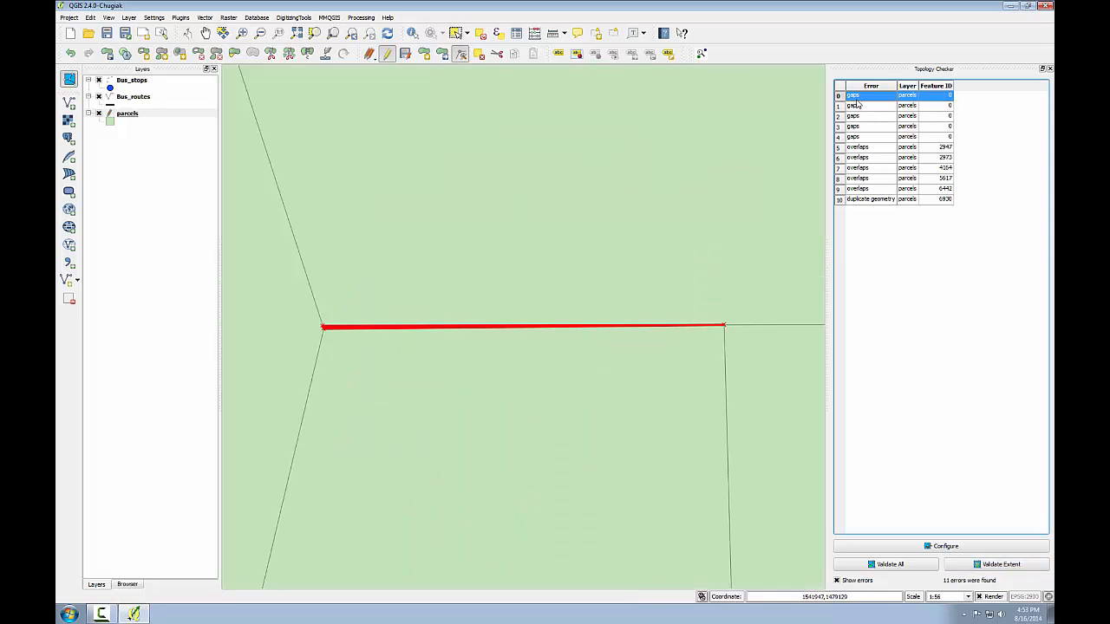
click(854, 583)
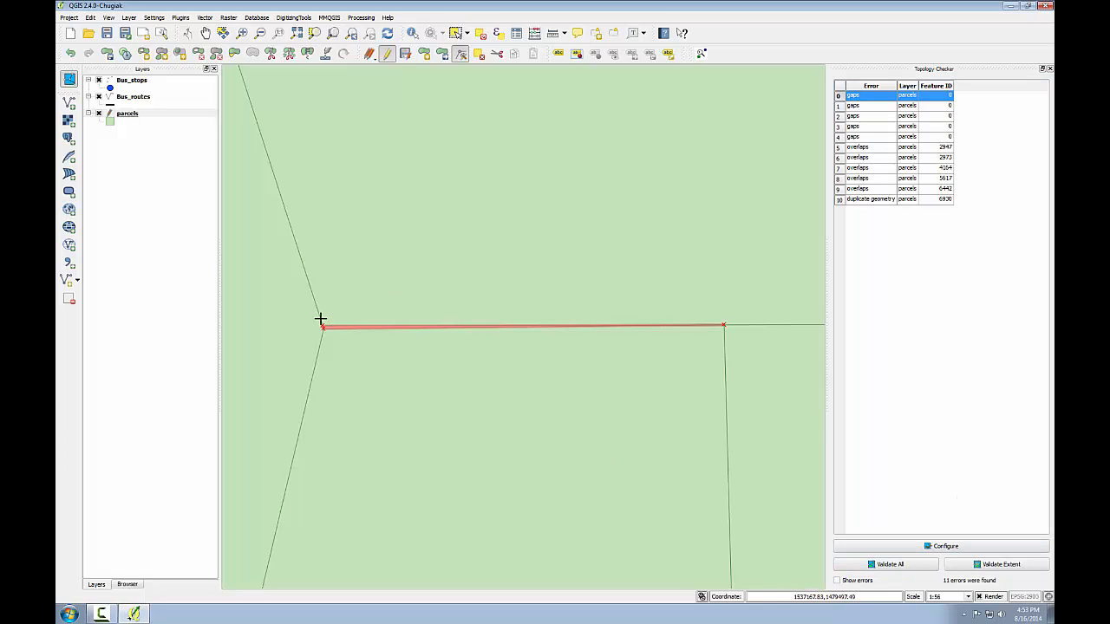
click(242, 33)
drag(303, 304, 378, 363)
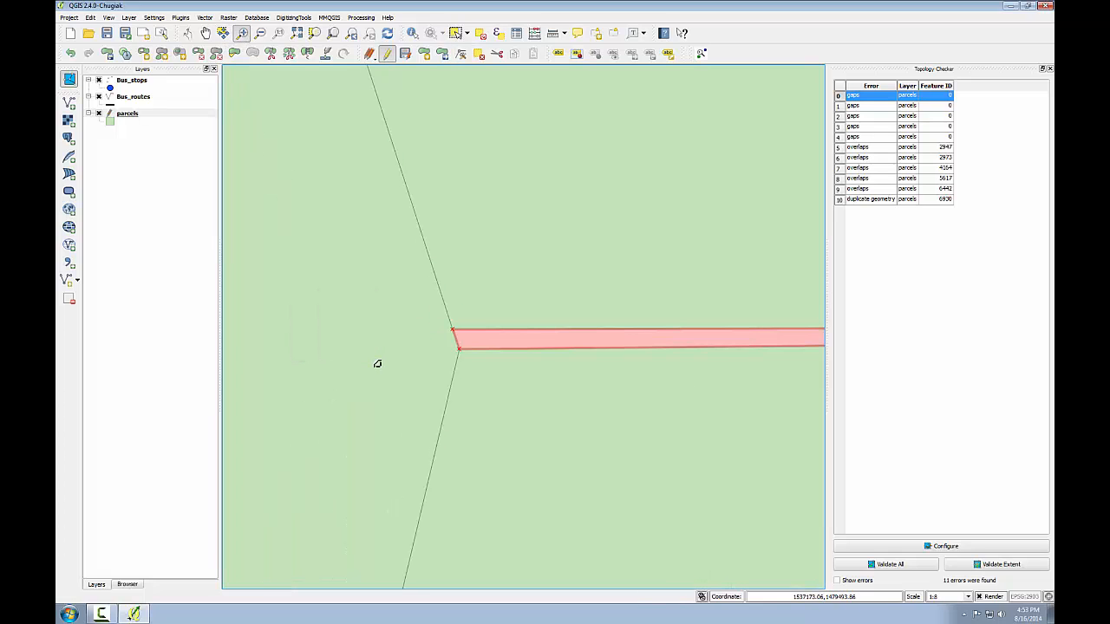
- Select the parcel north of the gap, move its southwest corner vertex onto the corner just below, and validate the current extent
click(455, 33)
click(480, 231)
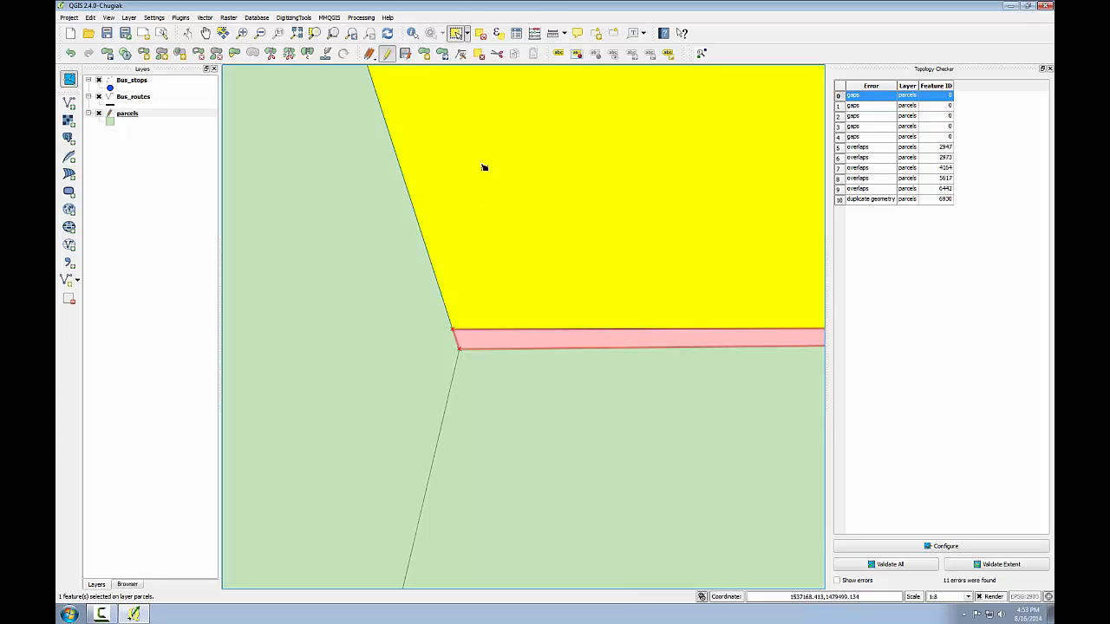
click(461, 54)
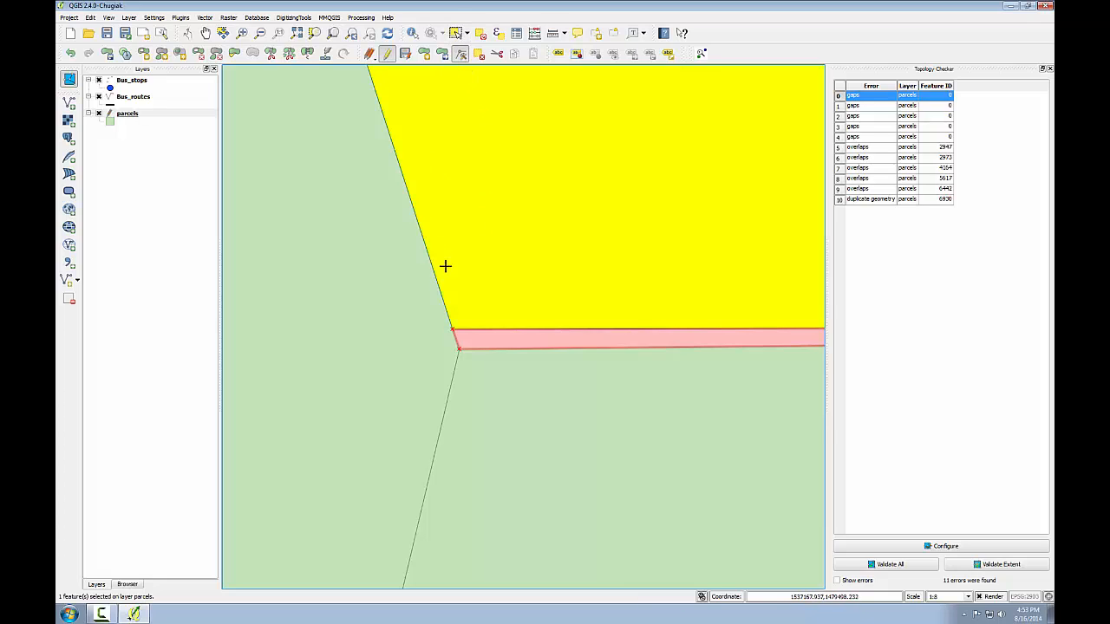
click(450, 328)
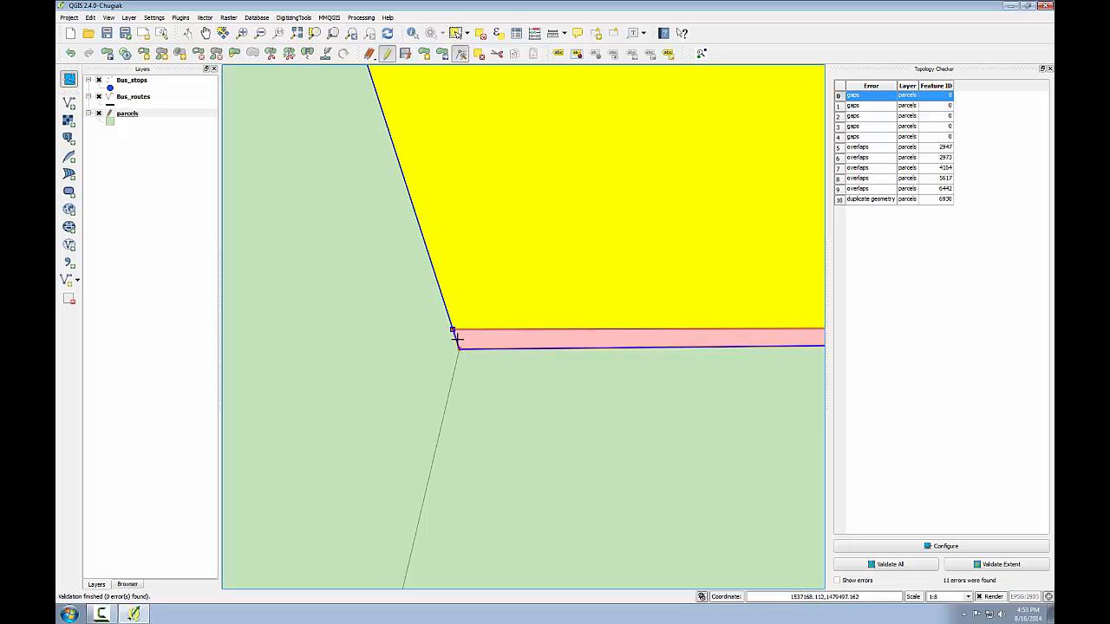
click(457, 339)
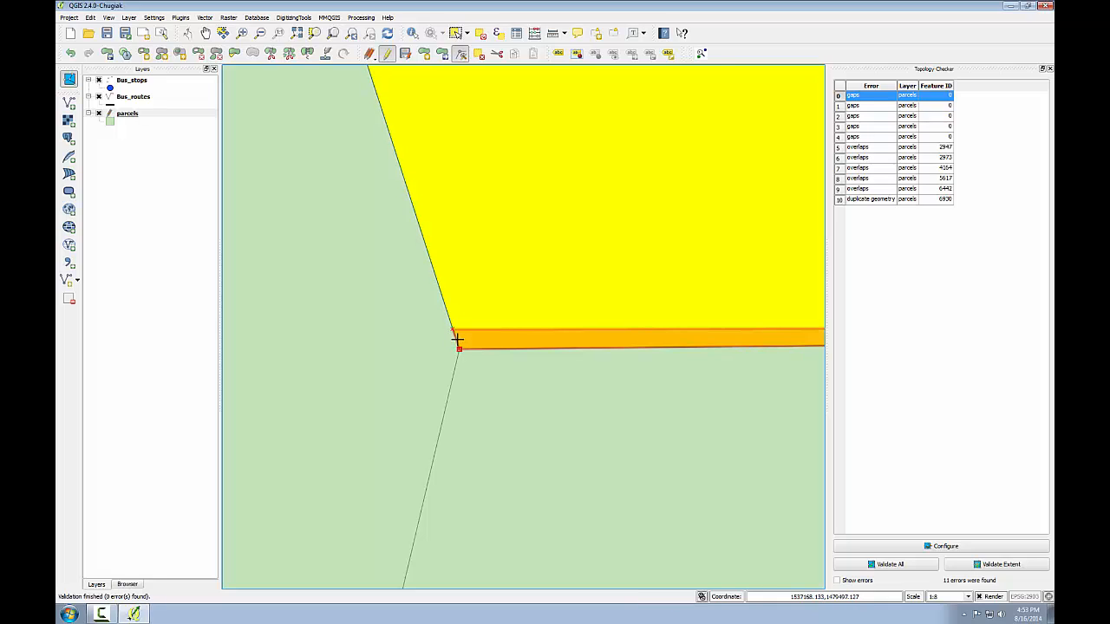
click(973, 567)
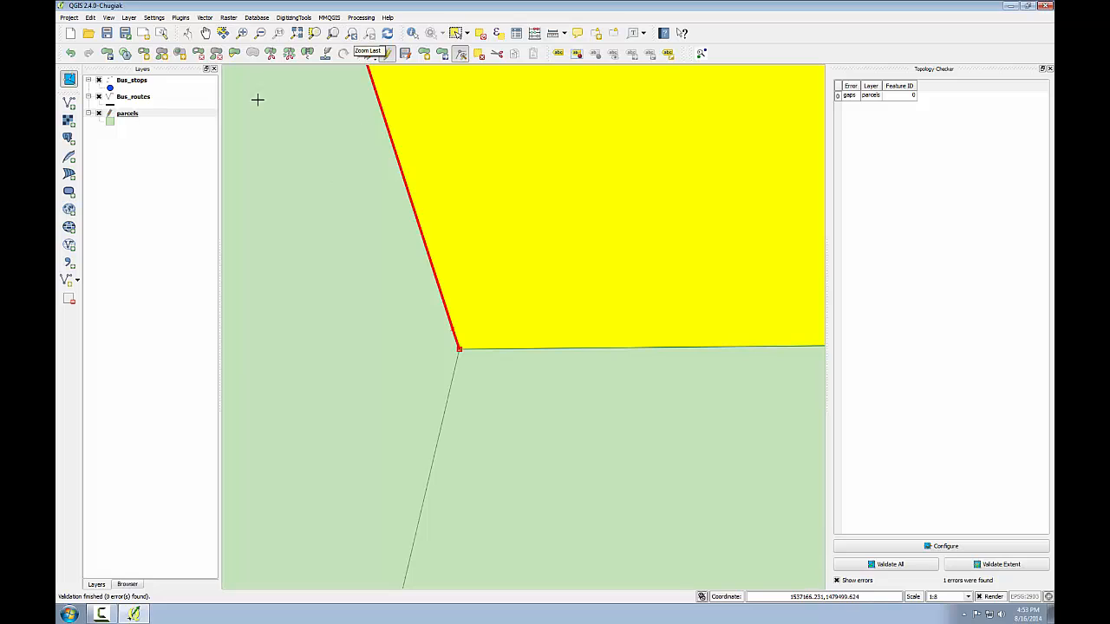
- Select the parcel west of the remaining gap for vertex editing and hide the error highlighting
click(242, 33)
drag(378, 182, 491, 385)
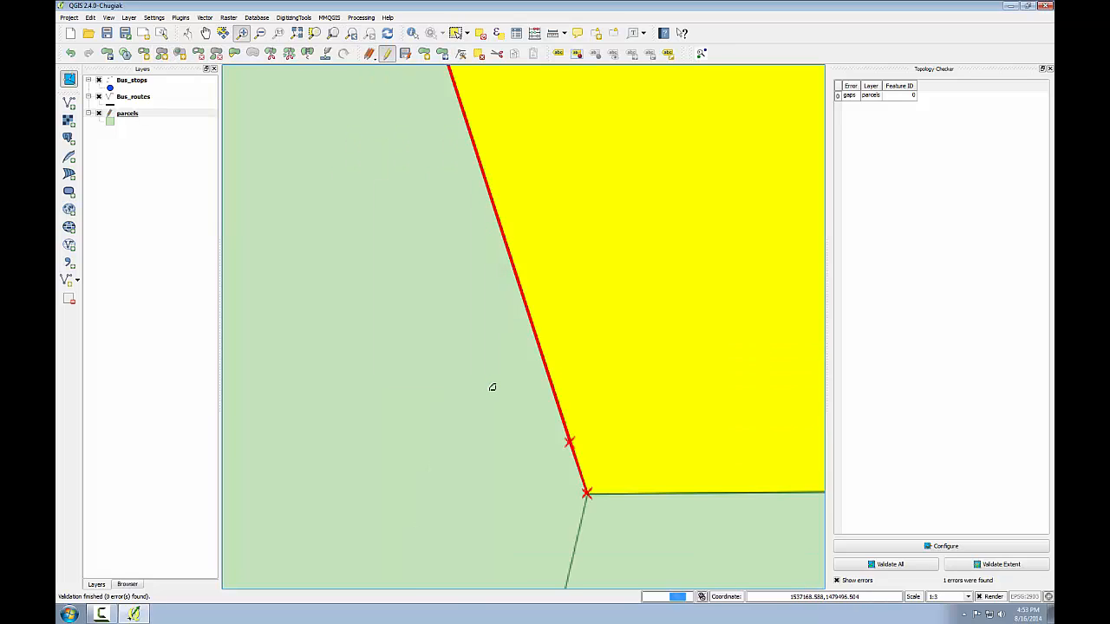
click(453, 242)
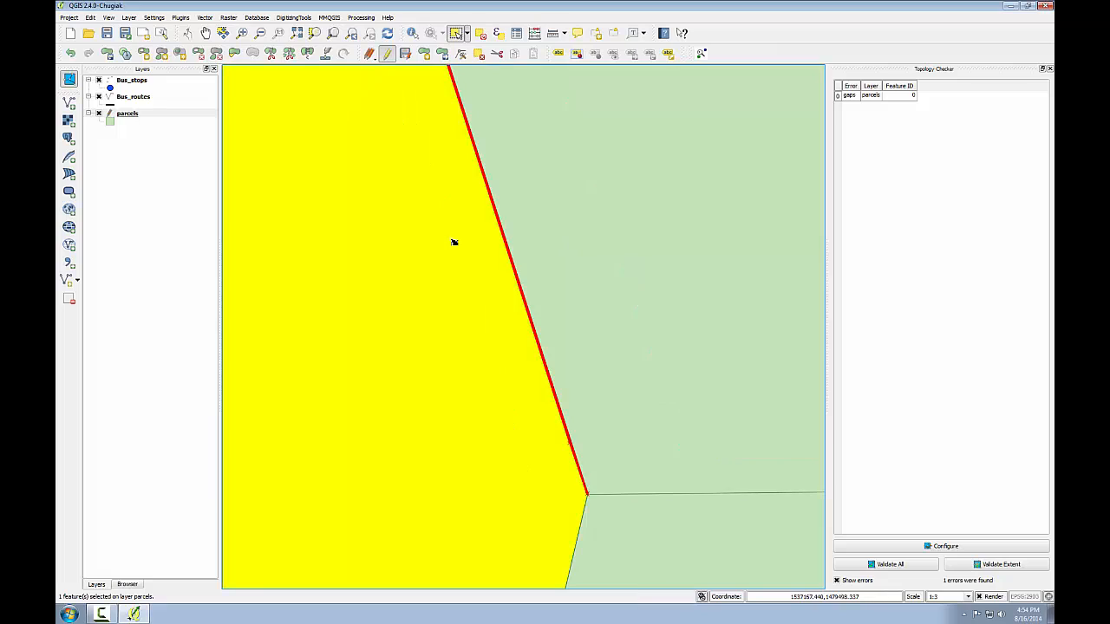
click(460, 54)
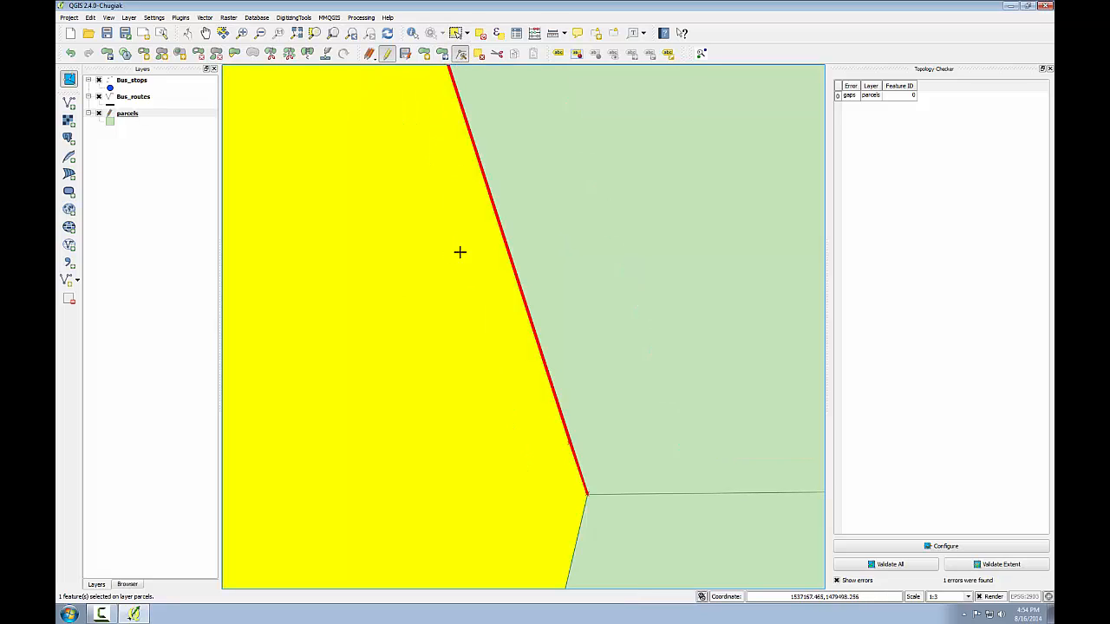
click(858, 582)
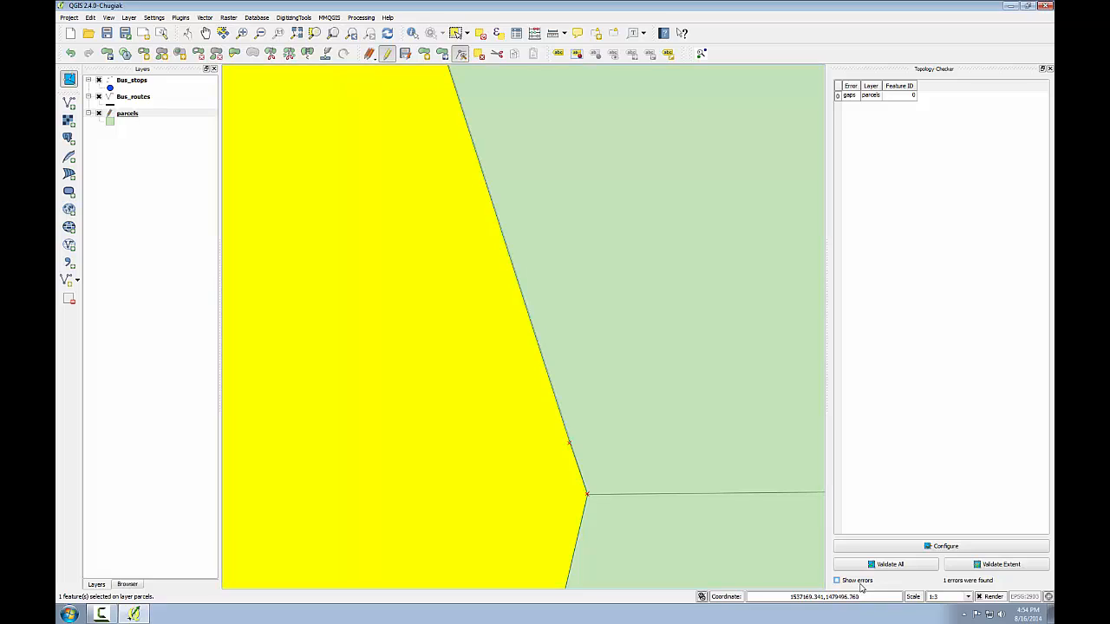
click(436, 264)
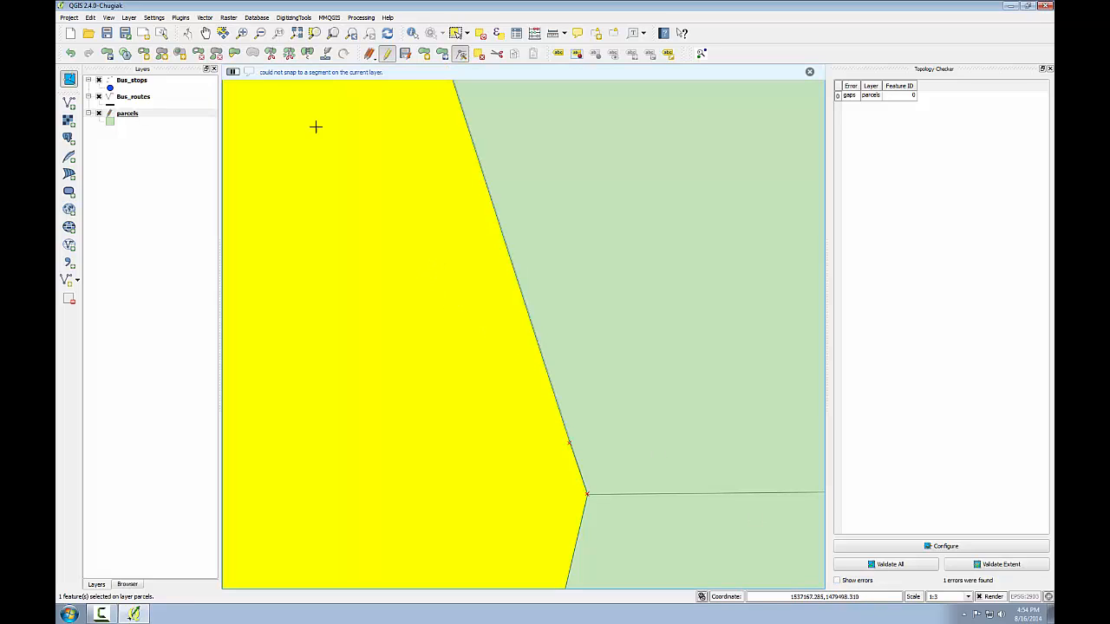
- Remove the selected west parcel's extra vertex just north of the shared corner to close the sliver gap
click(244, 34)
drag(544, 410, 625, 528)
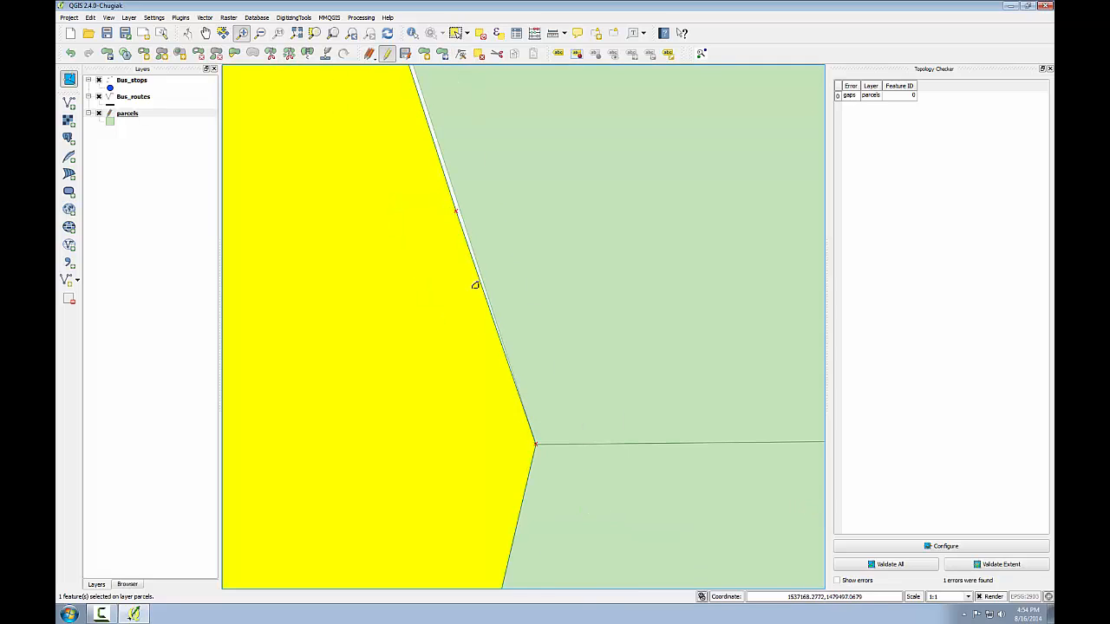
click(461, 53)
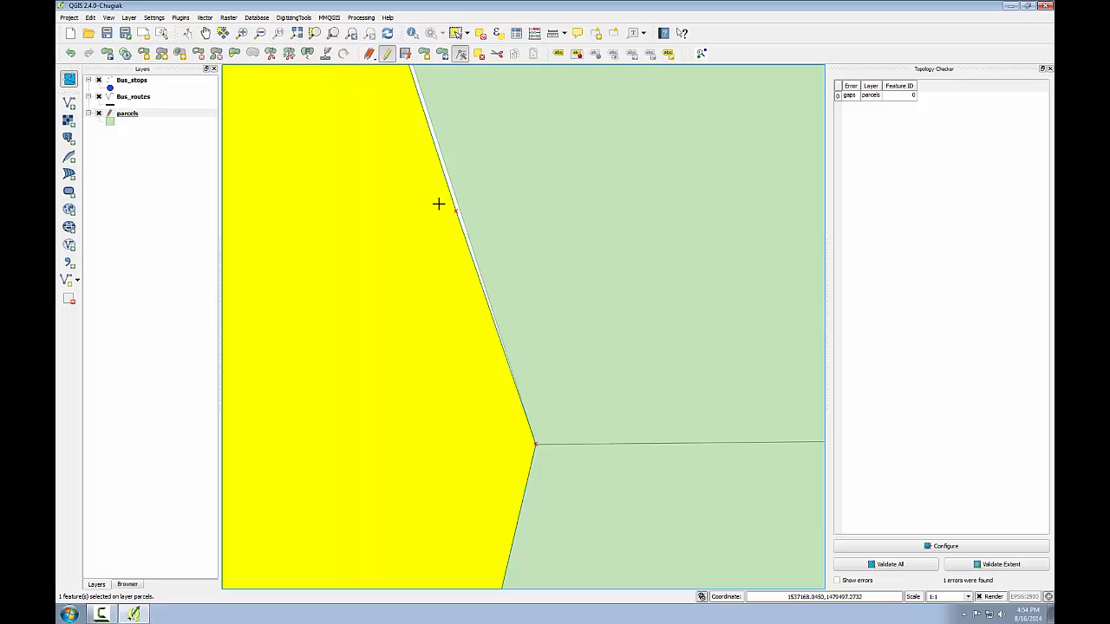
click(453, 211)
click(456, 211)
drag(461, 209, 461, 210)
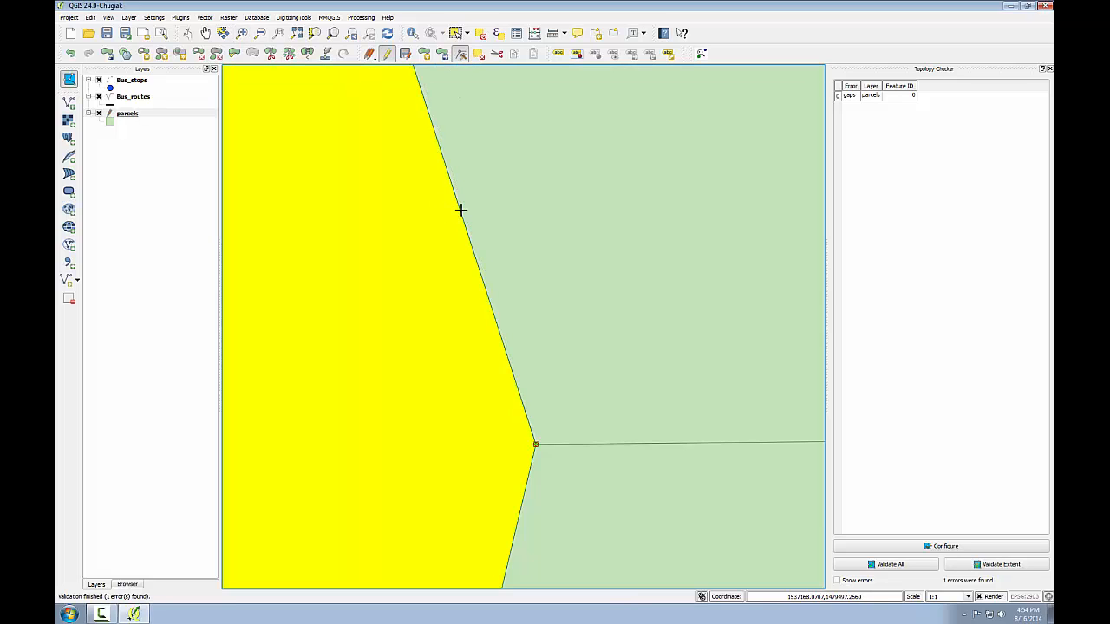
- Validate the topology of the close-up extent around the shared corner and go back to the wider view
click(1001, 564)
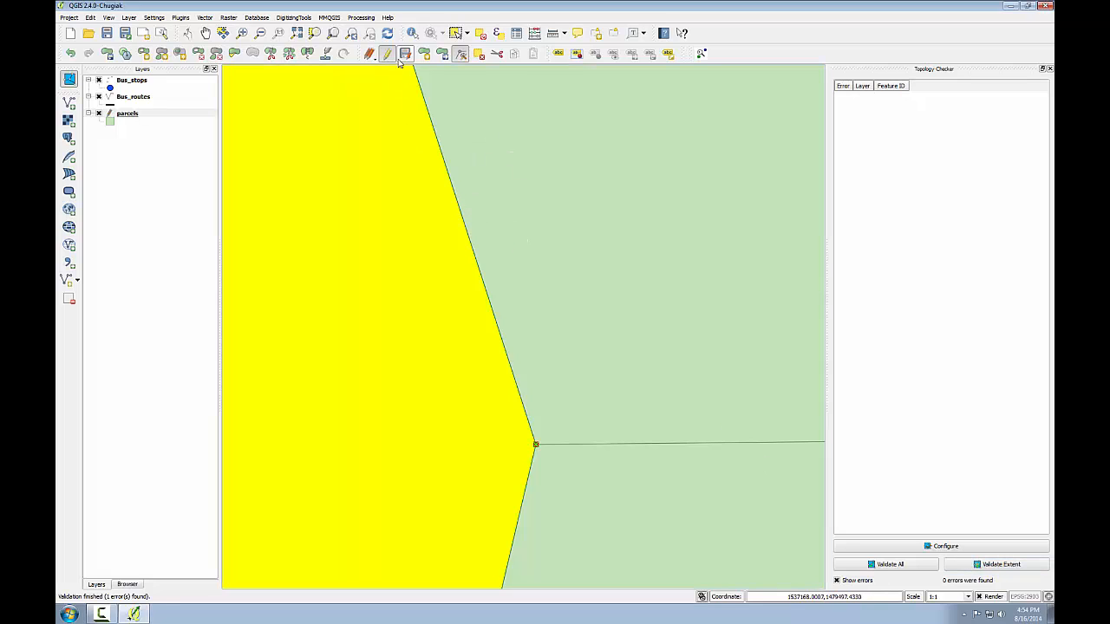
click(351, 33)
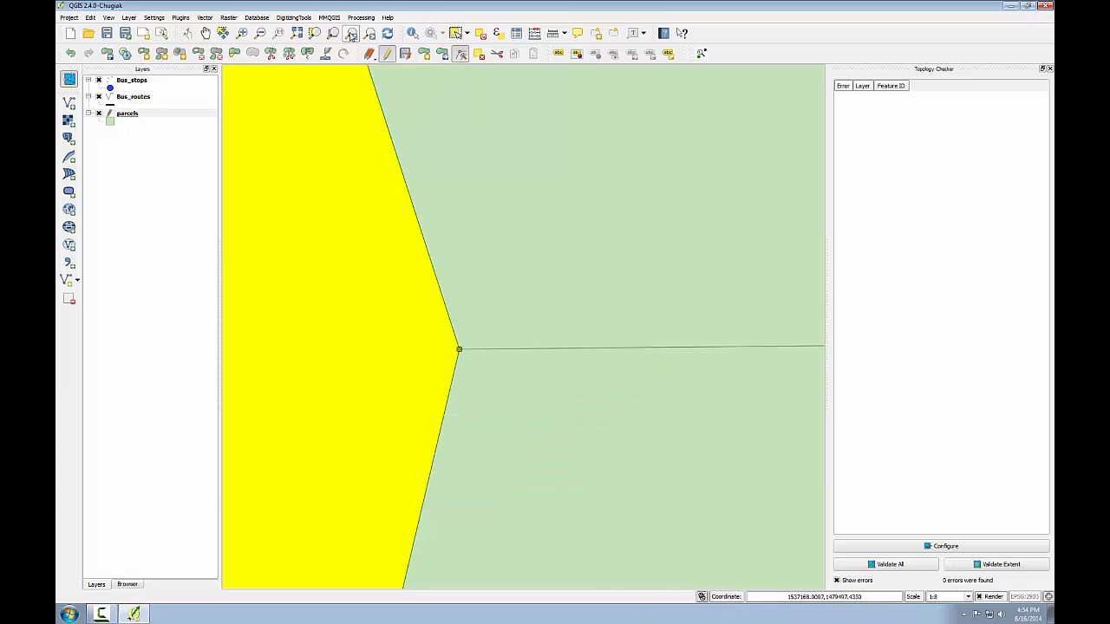
click(351, 32)
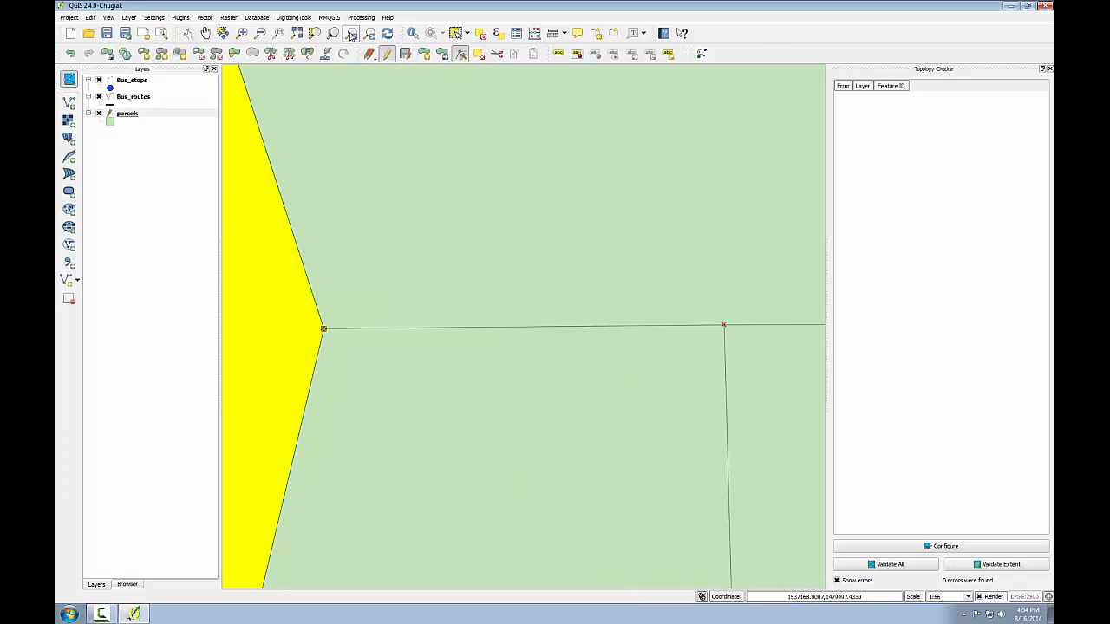